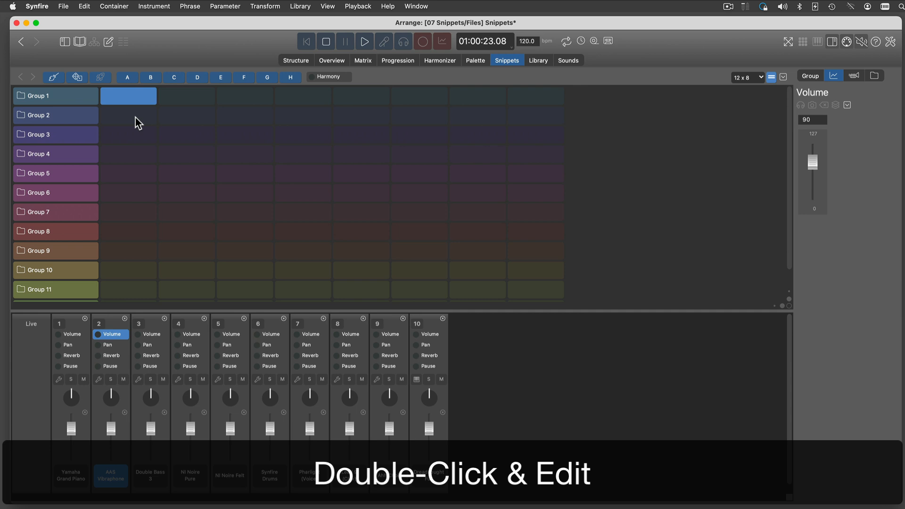
# Create a snippet in the first slot of Group 2 and draw a falling figure from measure 1 and a rising figure before measure 4.
pyautogui.doubleClick(135, 117)
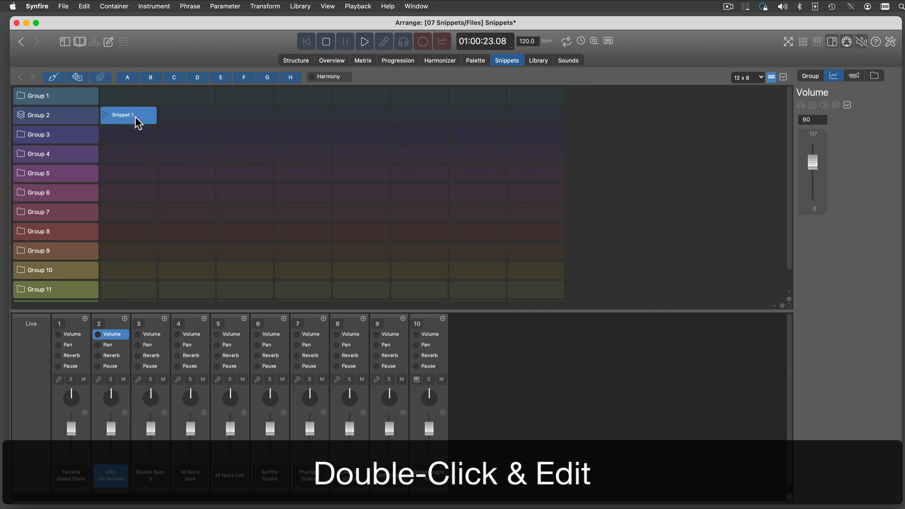
pyautogui.doubleClick(134, 117)
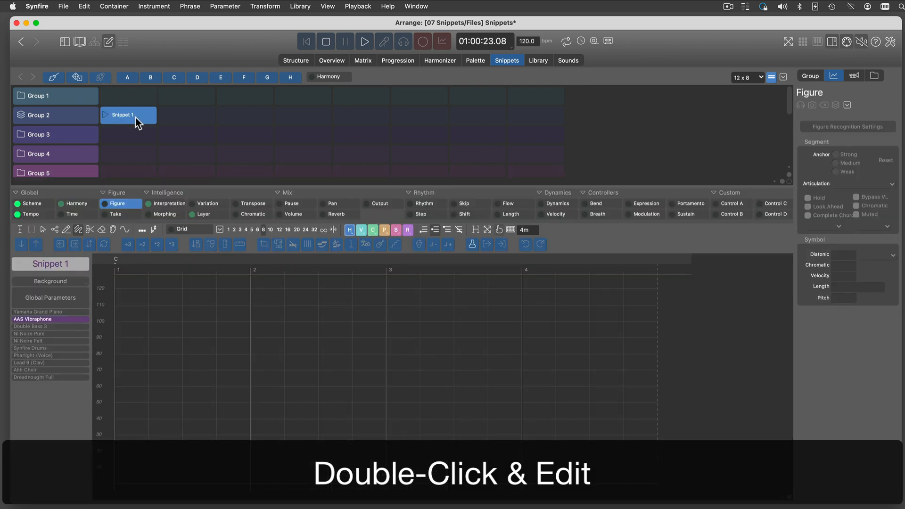
pyautogui.moveTo(140, 332)
pyautogui.mouseDown()
pyautogui.moveTo(215, 369)
pyautogui.moveTo(318, 398)
pyautogui.mouseUp()
pyautogui.moveTo(368, 443); pyautogui.dragTo(515, 399)
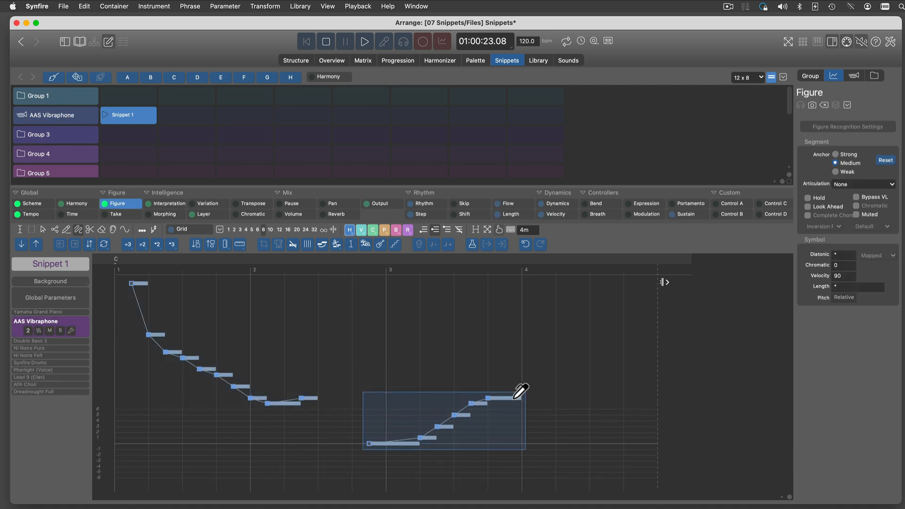
# Show the snippets grid beside the arrangement structure and add the AAS Vibraphone phrase from Verse Phrases to Group 3's first slot.
pyautogui.click(290, 60)
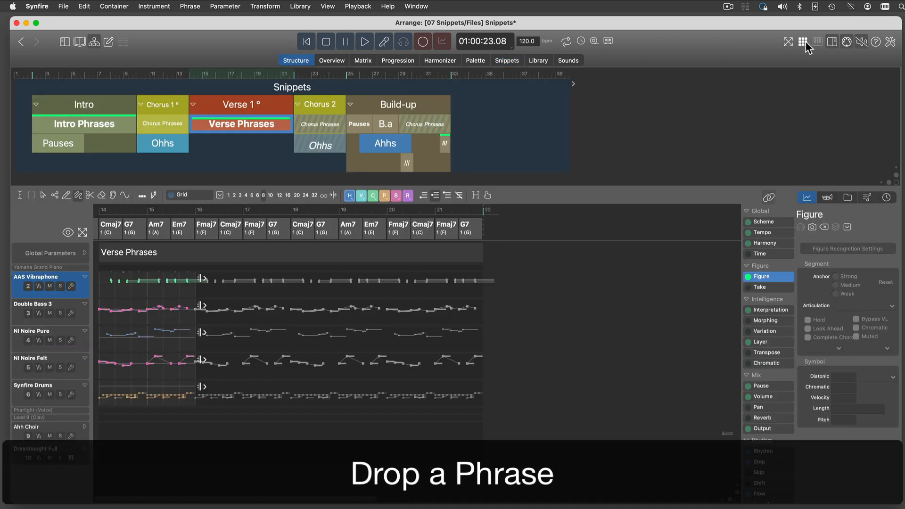
pyautogui.click(803, 41)
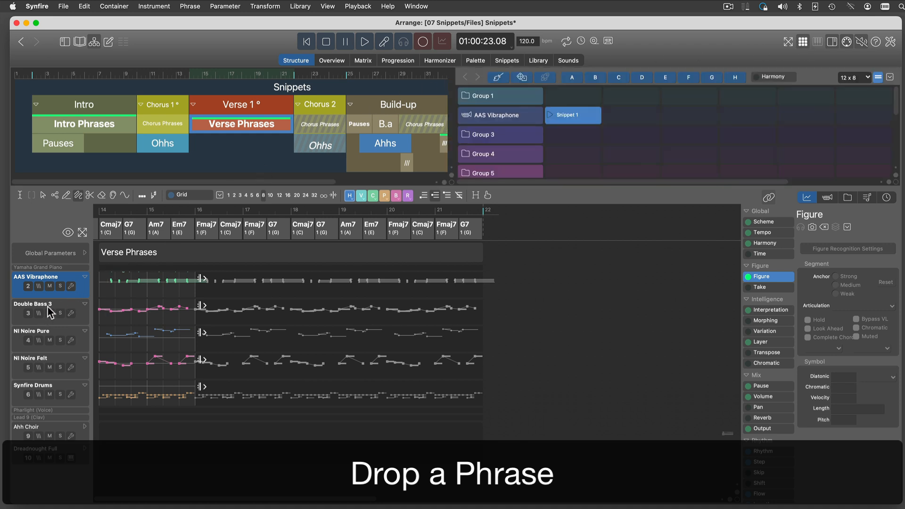
pyautogui.moveTo(46, 280); pyautogui.dragTo(582, 135)
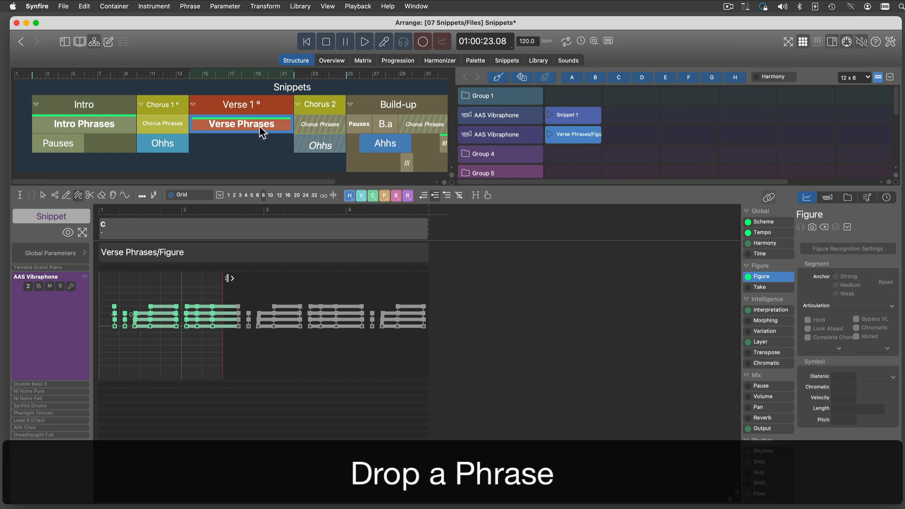
# Add the Double Bass 3 phrases from Verse Phrases and Intro Phrases to the first and second slots of Group 4.
pyautogui.click(260, 125)
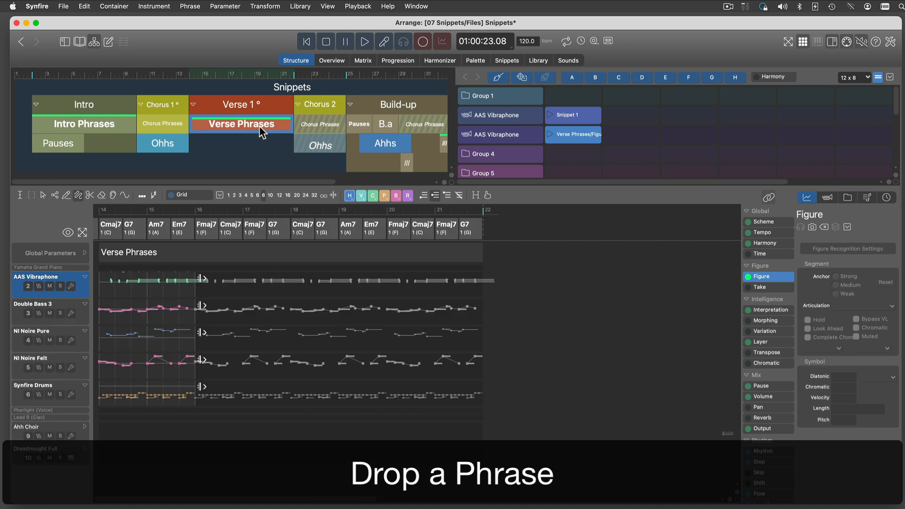
pyautogui.click(60, 304)
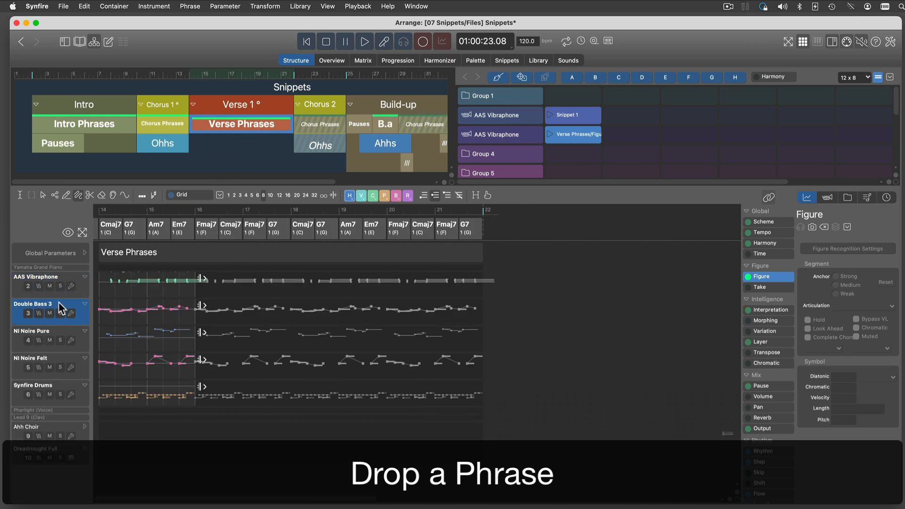
pyautogui.moveTo(273, 255); pyautogui.dragTo(577, 160)
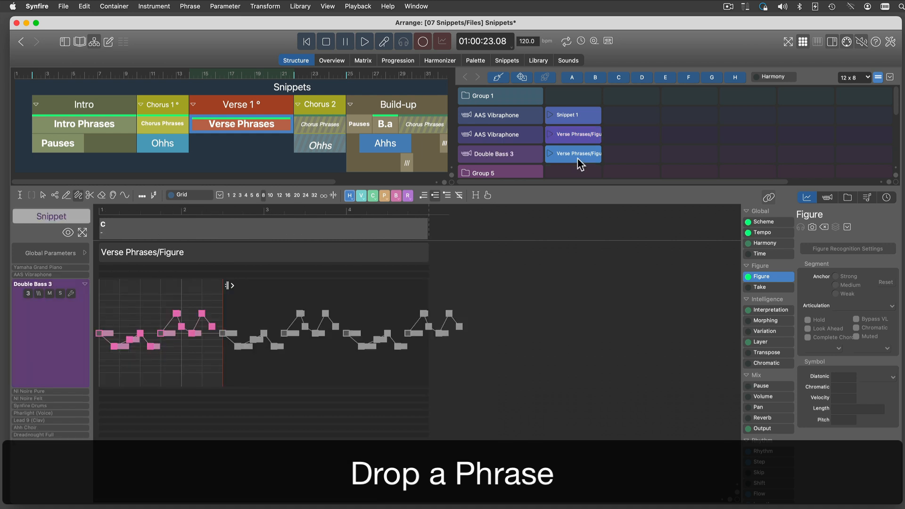
pyautogui.click(111, 131)
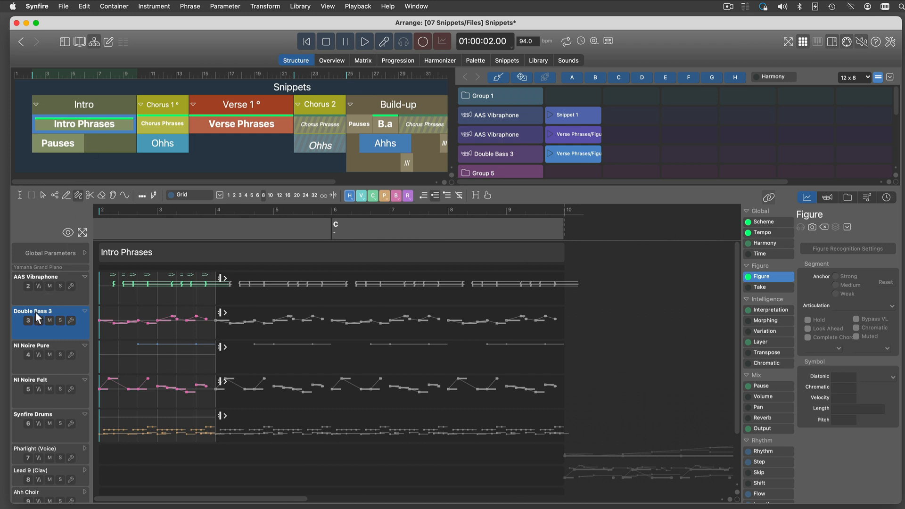
pyautogui.moveTo(37, 318); pyautogui.dragTo(633, 156)
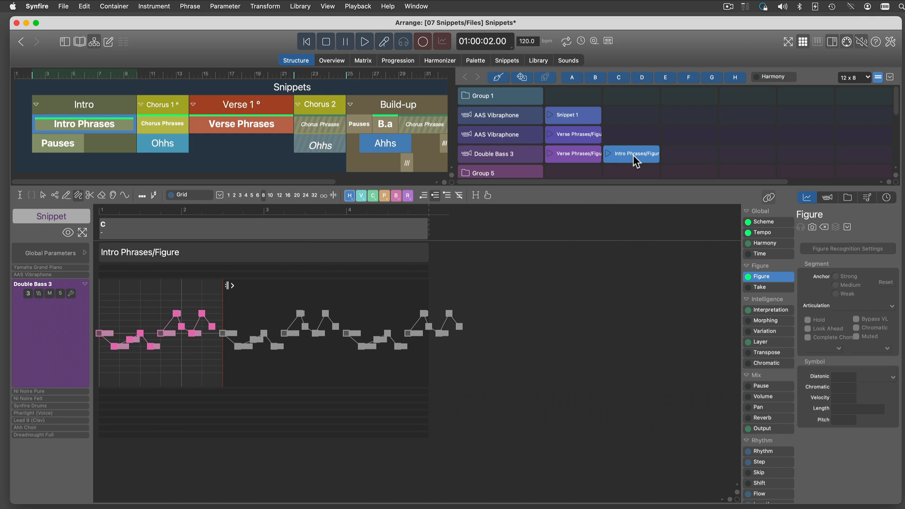
# Add the NI Noire Felt phrase from Verse Phrases to the Double Bass 3 group's third slot, moving the phrase to Double Bass 3.
pyautogui.click(225, 125)
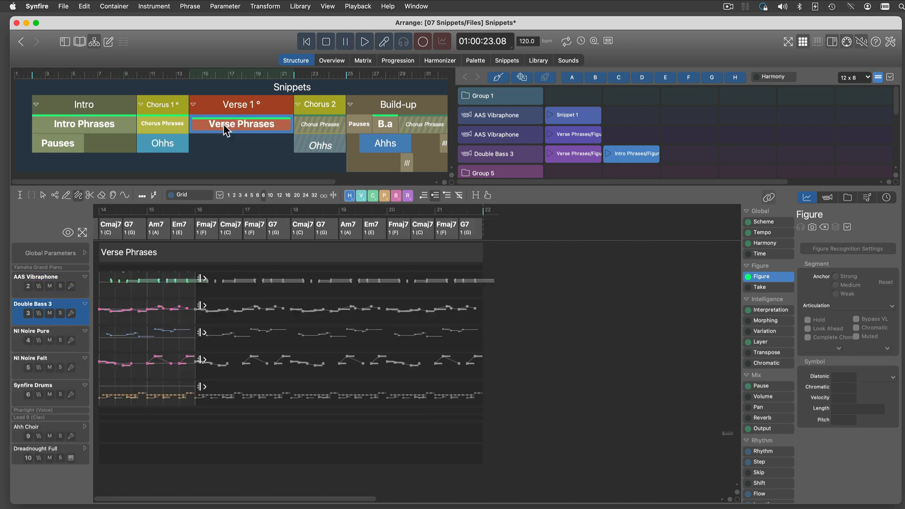
pyautogui.click(48, 361)
pyautogui.moveTo(50, 365); pyautogui.dragTo(713, 157)
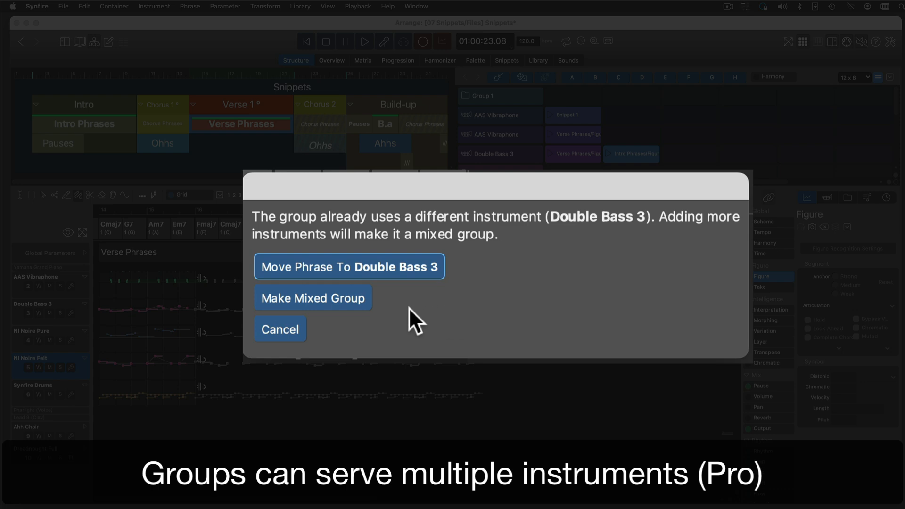
pyautogui.click(400, 268)
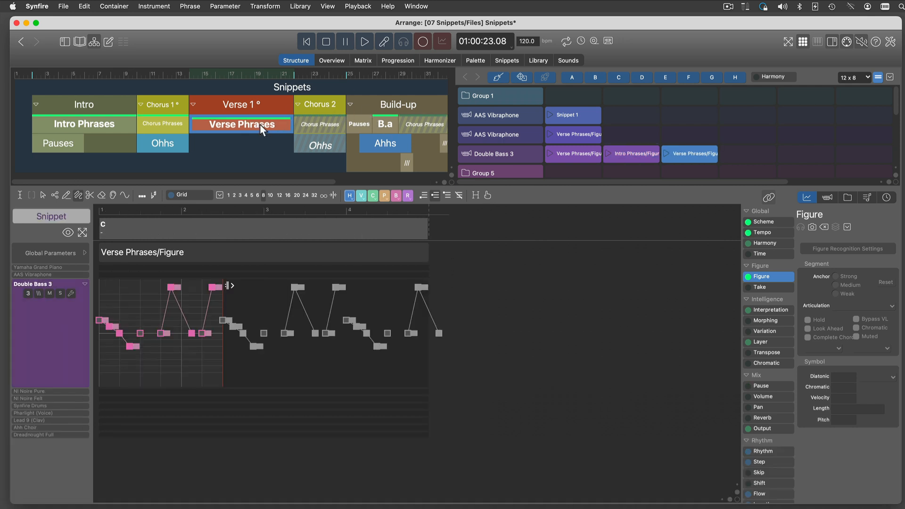
# Add the whole Verse Phrases container as a multi-instrument snippet in Group 5's first slot and review all its phrases.
pyautogui.click(260, 125)
pyautogui.moveTo(233, 128); pyautogui.dragTo(572, 180)
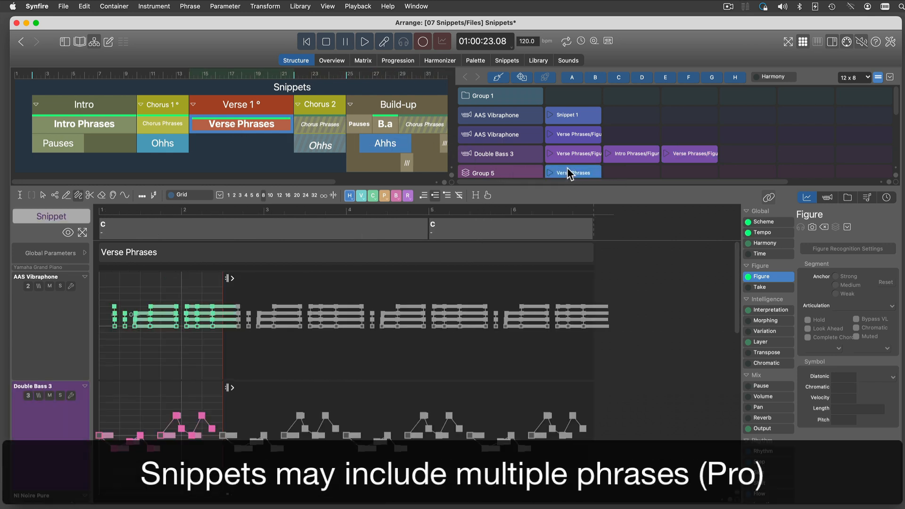
pyautogui.scroll(-2, 572, 174)
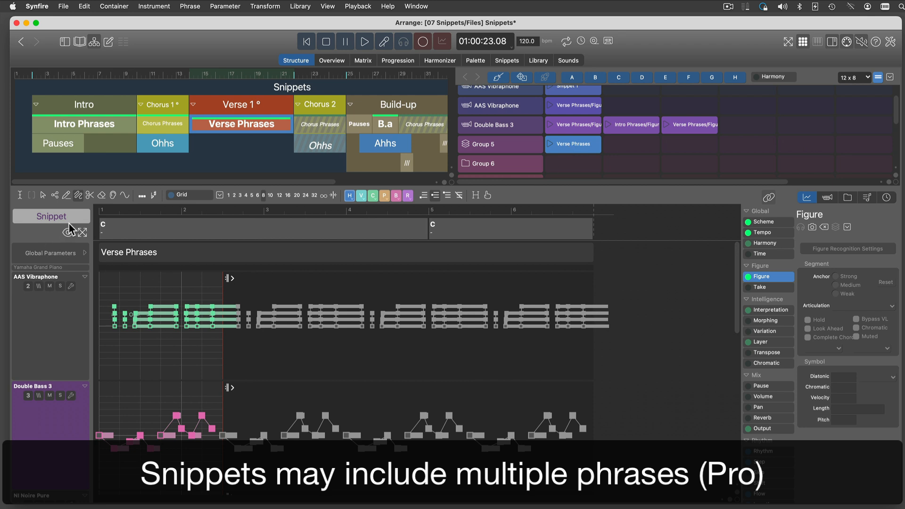
pyautogui.click(82, 232)
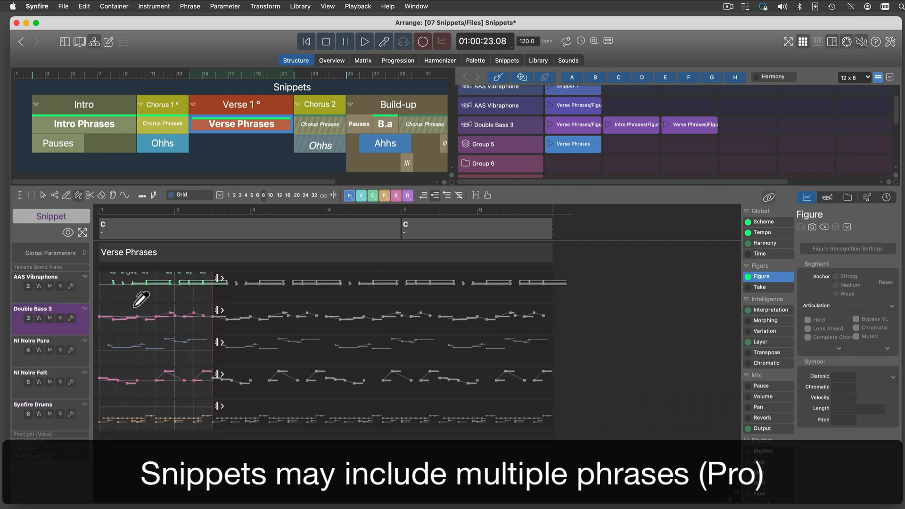
pyautogui.click(577, 131)
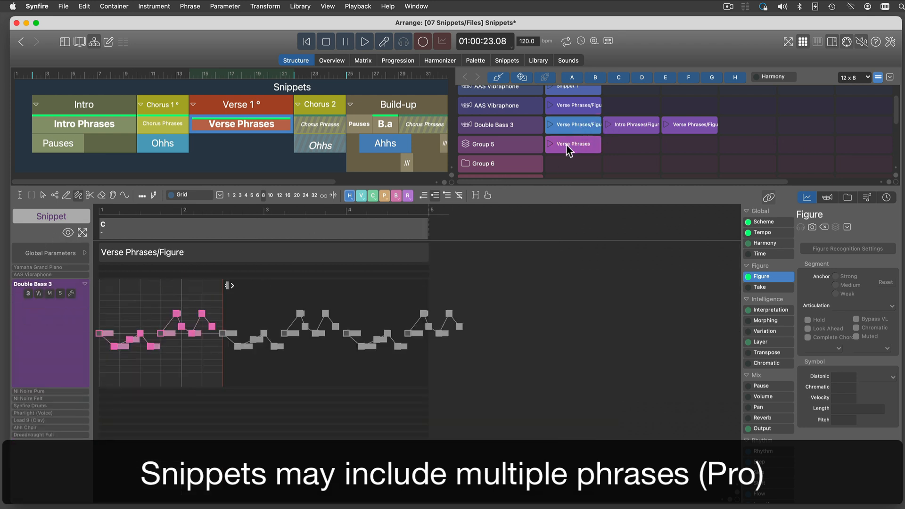
pyautogui.click(570, 148)
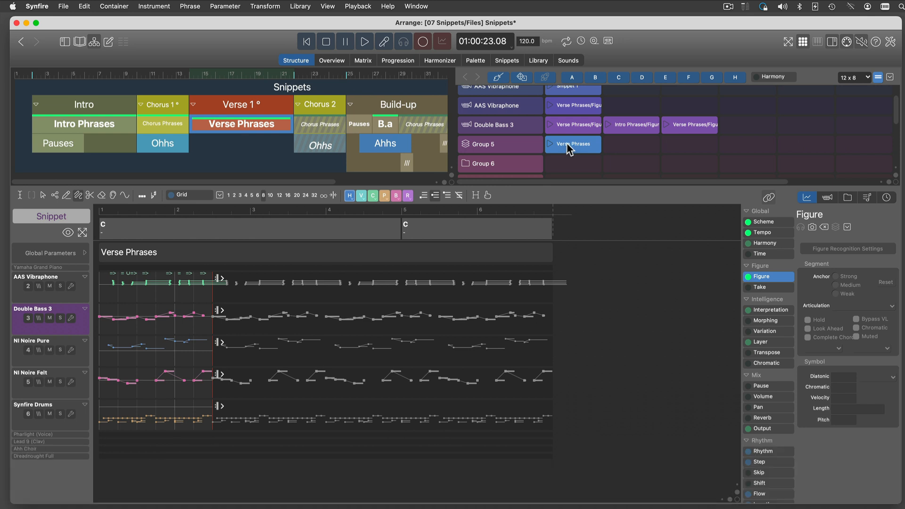
pyautogui.scroll(2, 569, 148)
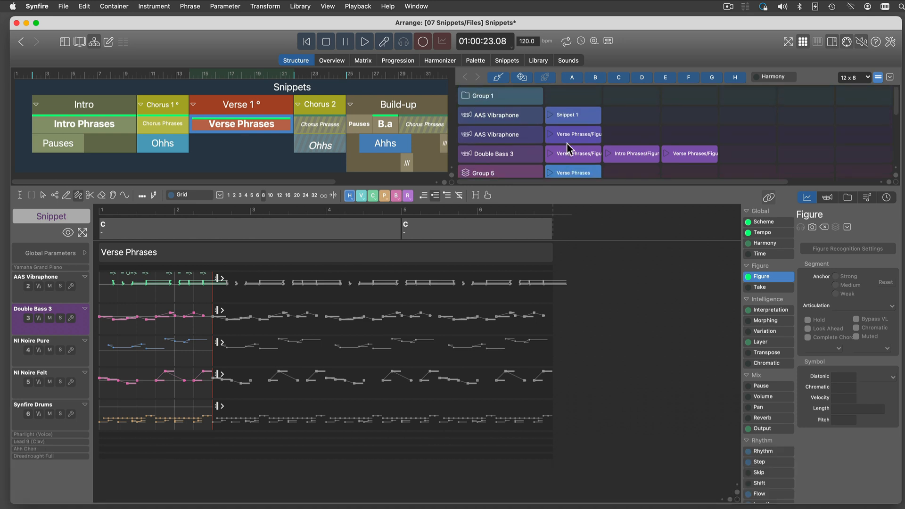
# Add the Harmony parameter of the Verse 1 container to Group 1's first slot and enable Harmony for the snippets grid.
pyautogui.click(250, 103)
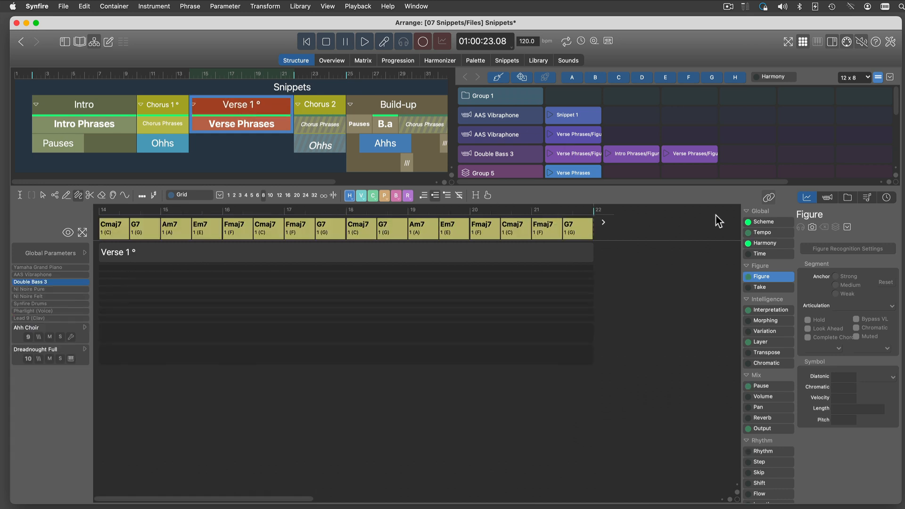
pyautogui.click(775, 244)
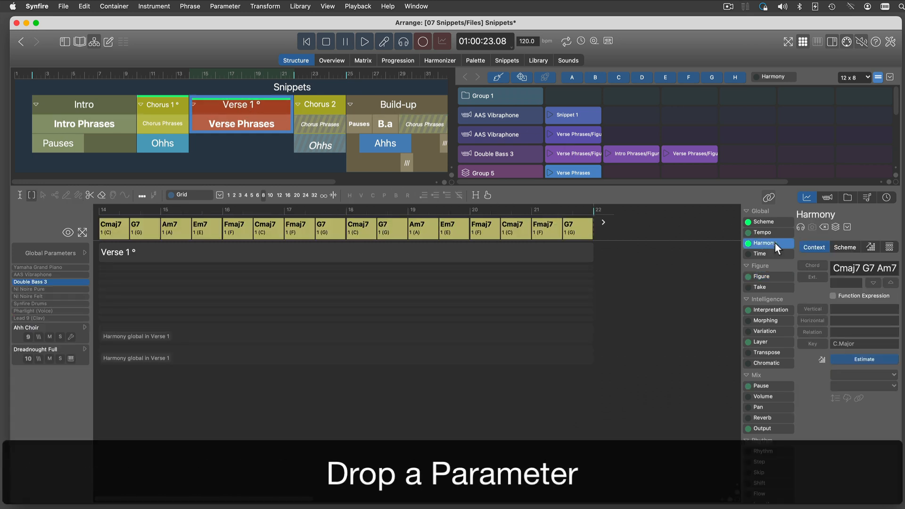
pyautogui.moveTo(776, 244); pyautogui.dragTo(579, 101)
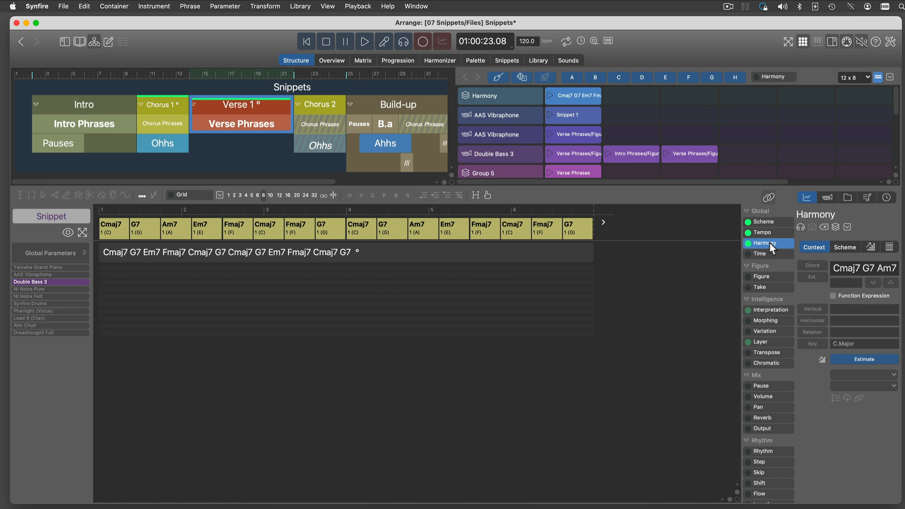
pyautogui.moveTo(771, 246); pyautogui.dragTo(784, 92)
# Make snippets from the arrangement in the full Snippets view, replacing the entire current grid.
pyautogui.click(508, 61)
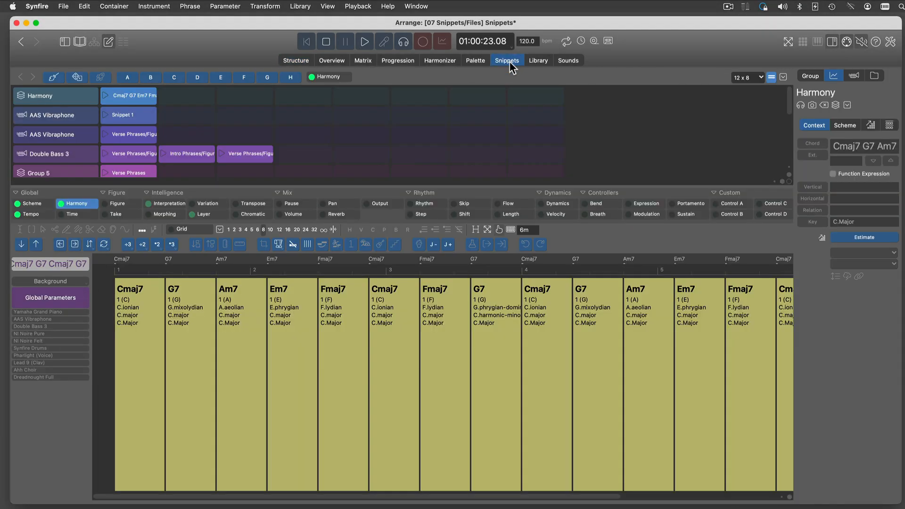
pyautogui.click(109, 43)
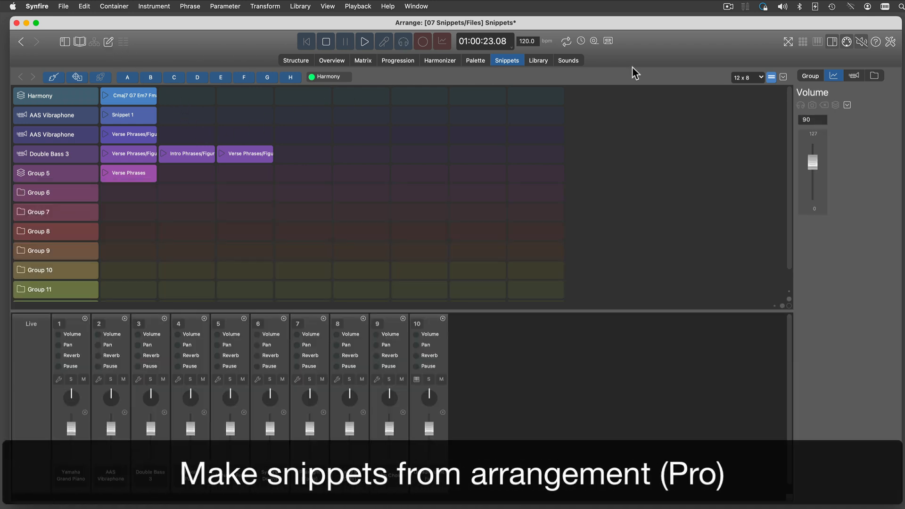
pyautogui.click(782, 77)
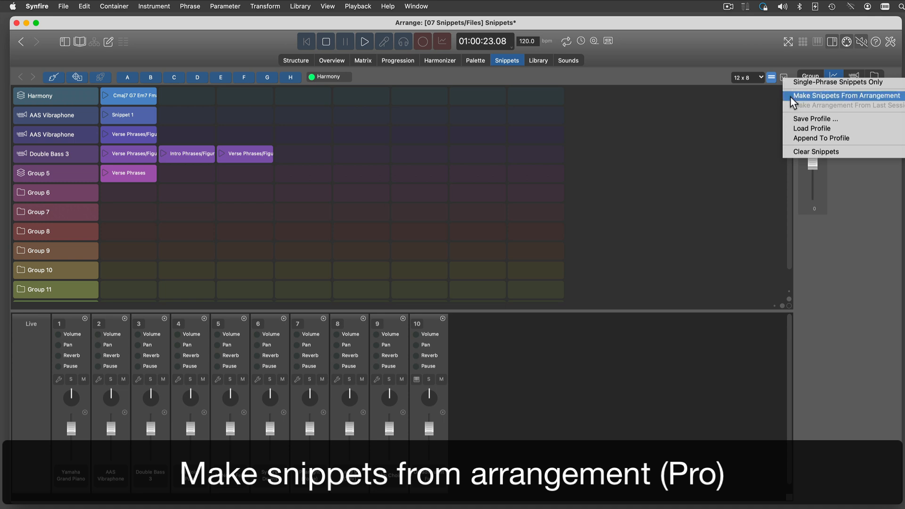
pyautogui.click(791, 96)
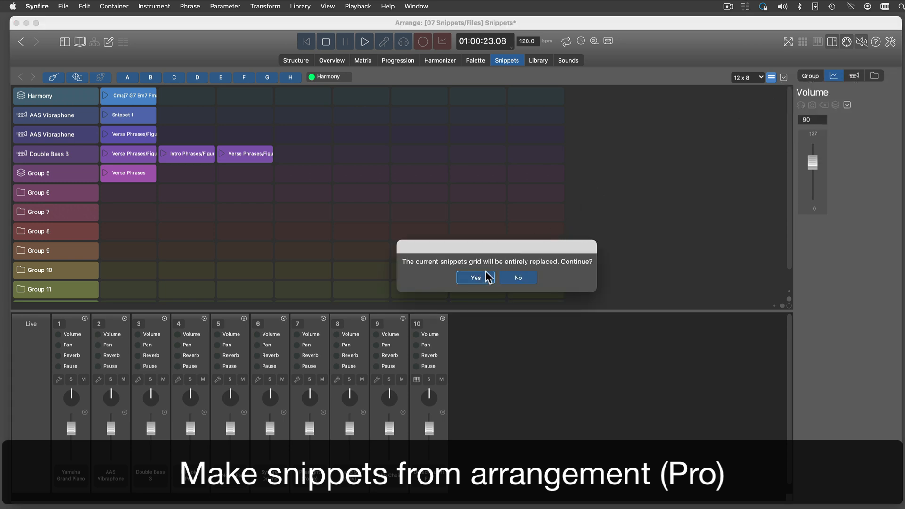
pyautogui.click(480, 279)
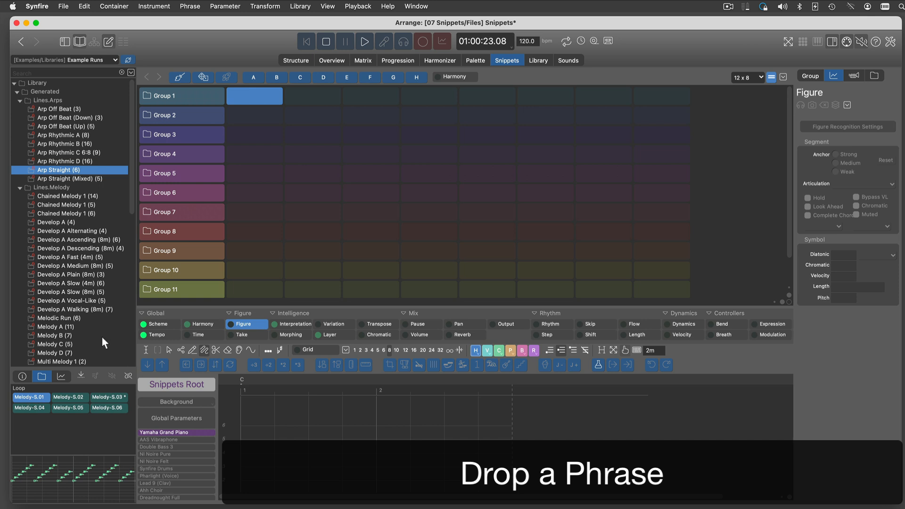
# Add the Arp Straight library phrases Melody-S.01 and Melody-S.02 to the first two slots of Group 3.
pyautogui.moveTo(102, 337); pyautogui.dragTo(256, 135)
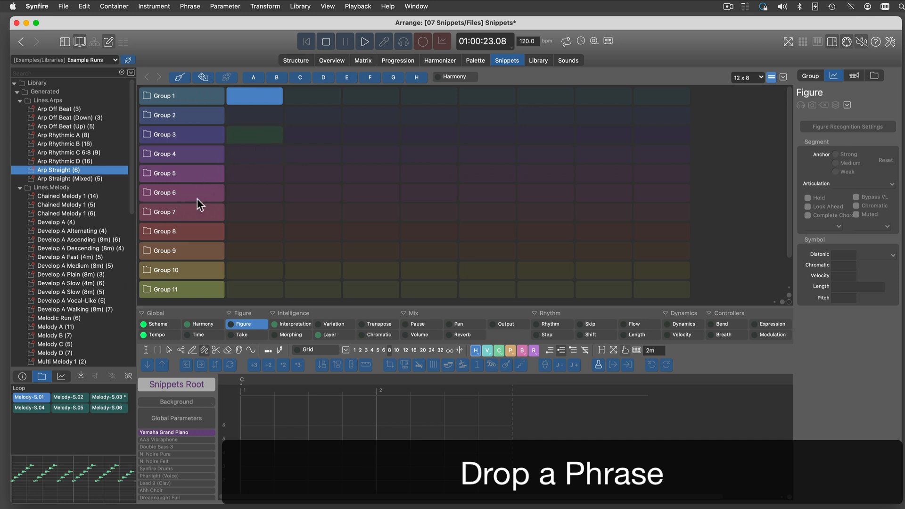
pyautogui.moveTo(69, 397); pyautogui.dragTo(306, 139)
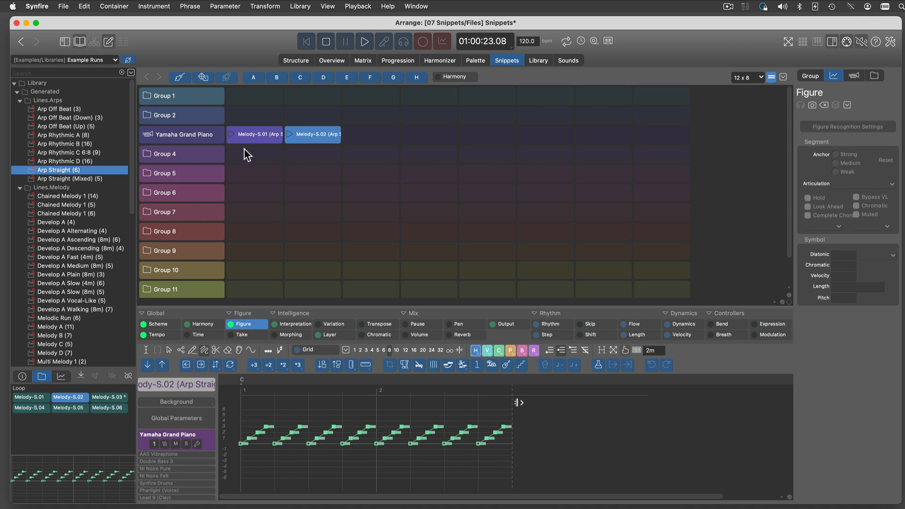
# Fill Group 4 with the phrases of the Arp Straight (Mixed) pool and inspect the first three resulting snippets.
pyautogui.click(41, 178)
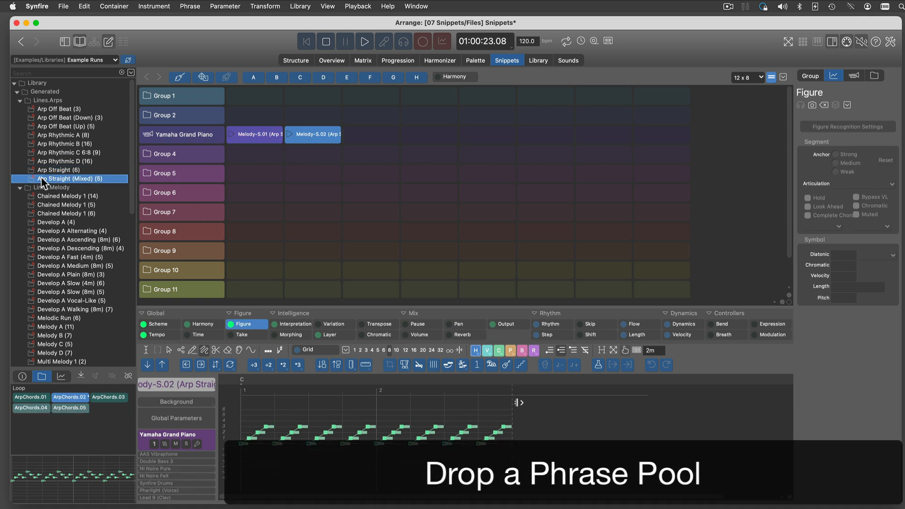
pyautogui.moveTo(41, 179); pyautogui.dragTo(185, 150)
pyautogui.click(253, 155)
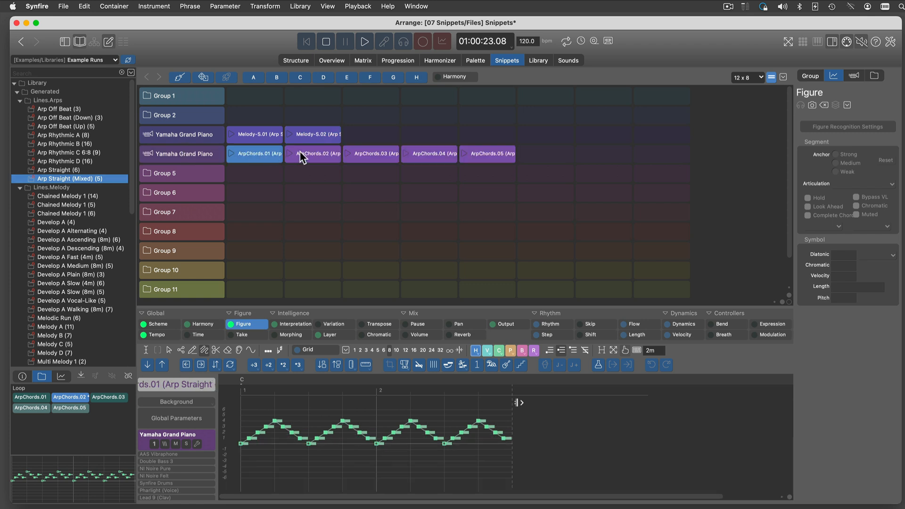
pyautogui.click(302, 156)
pyautogui.click(372, 156)
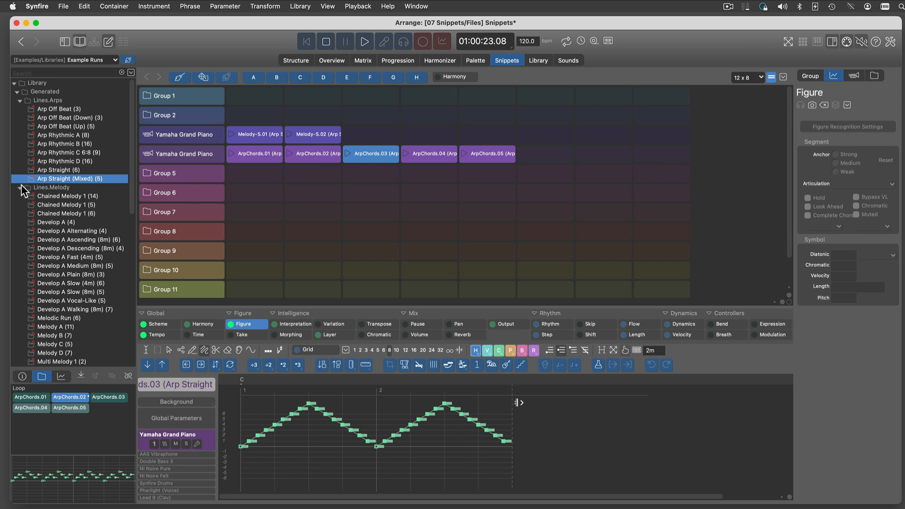
# Fill Group 5 with all phrases from the Lines.Arps library folder.
pyautogui.moveTo(37, 99); pyautogui.dragTo(175, 173)
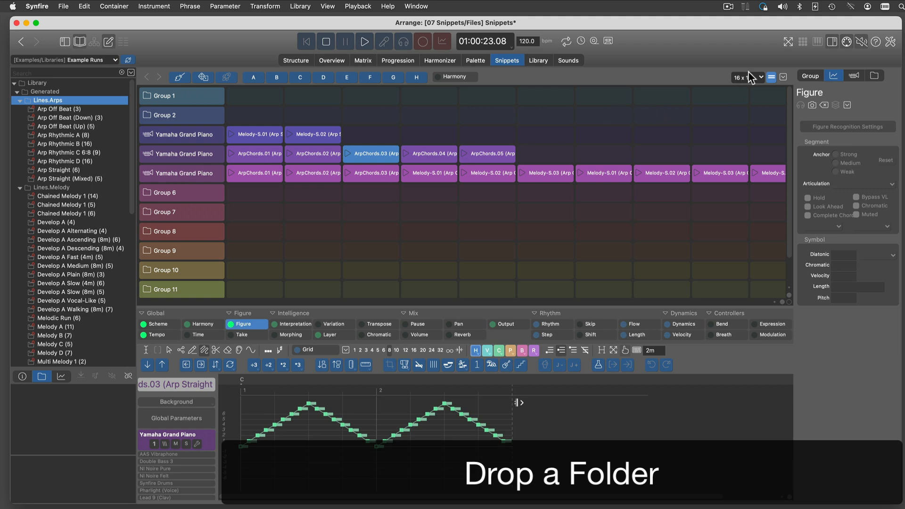
pyautogui.click(788, 42)
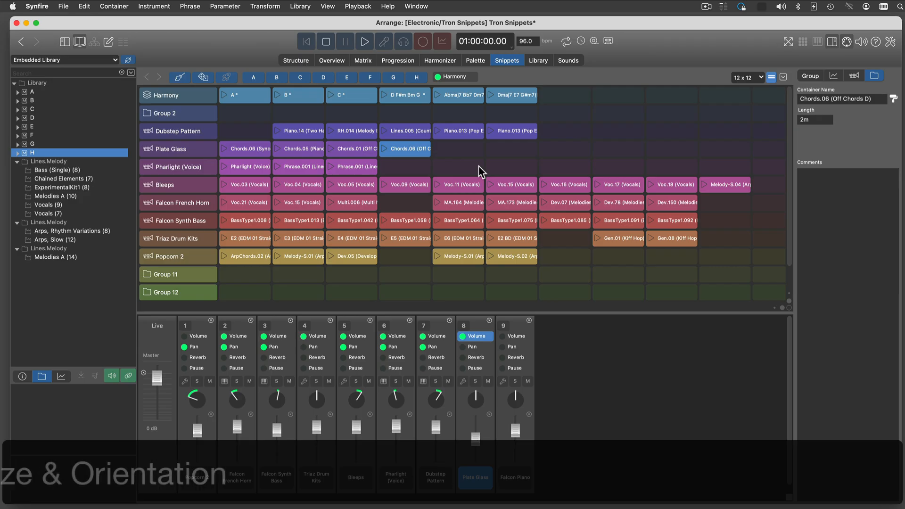
# Review the available grid sizes, keep 12 x 12, and switch the grid orientation so the groups run as columns.
pyautogui.click(748, 80)
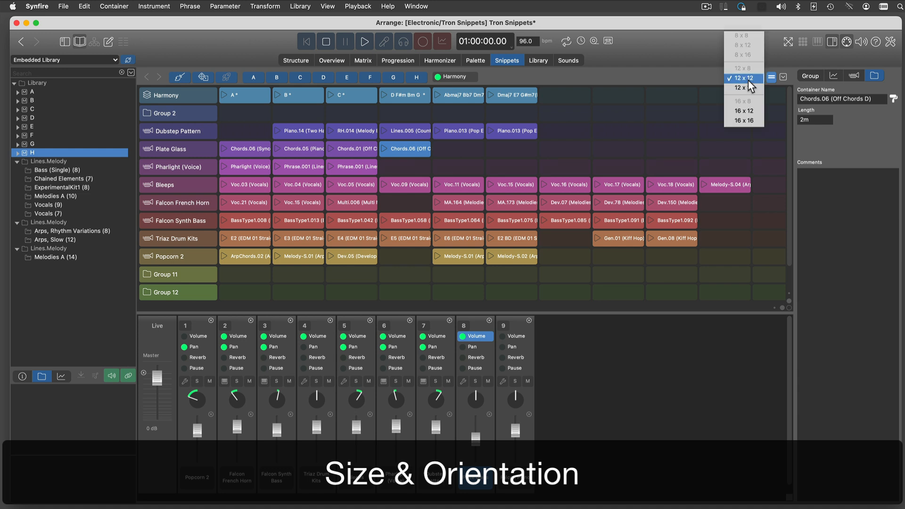
pyautogui.click(771, 78)
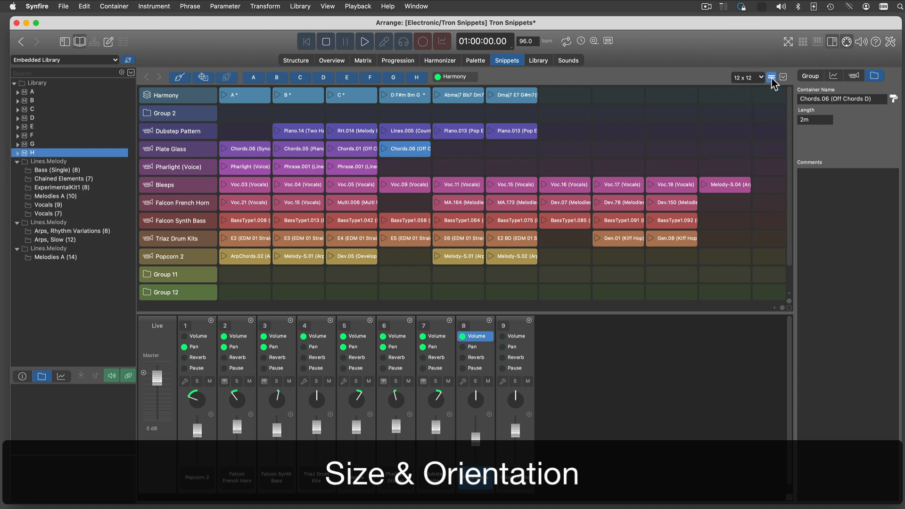
pyautogui.click(771, 78)
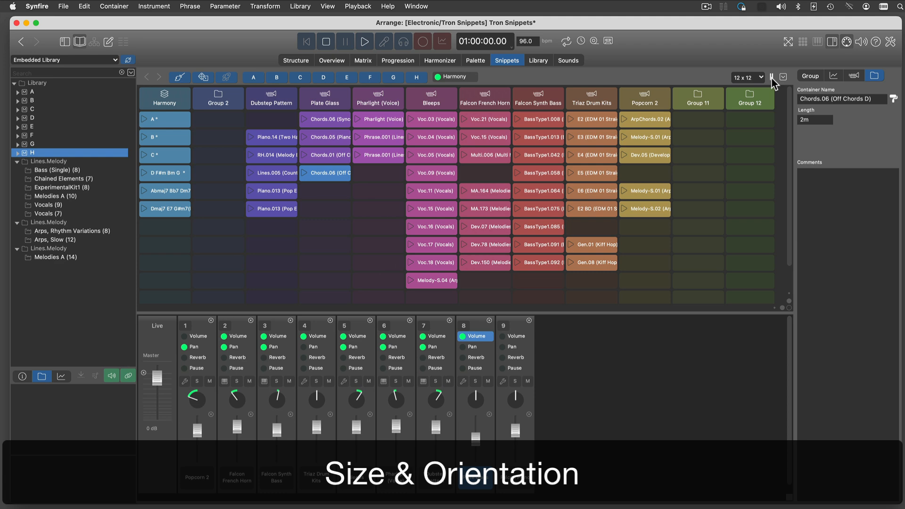
pyautogui.click(772, 77)
pyautogui.click(772, 78)
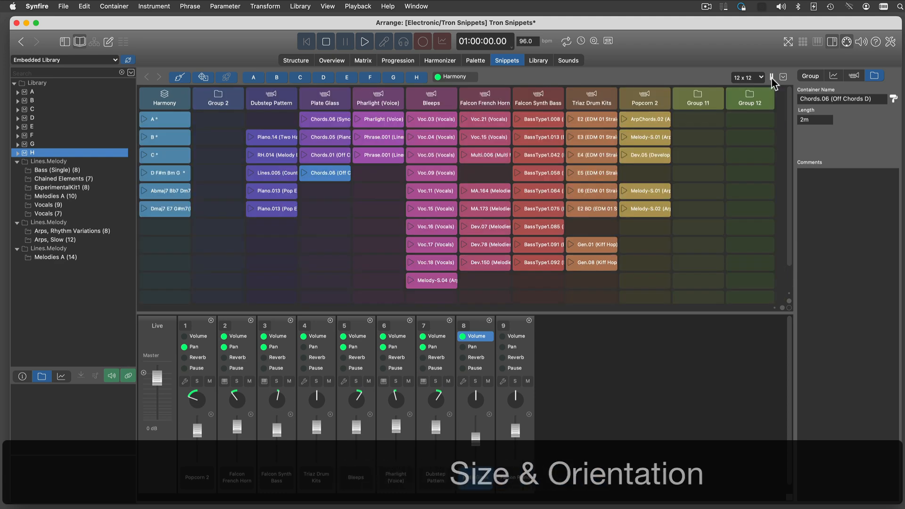
# Zoom the snippets grid in both column and row orientation, ending with the groups as columns.
pyautogui.click(788, 43)
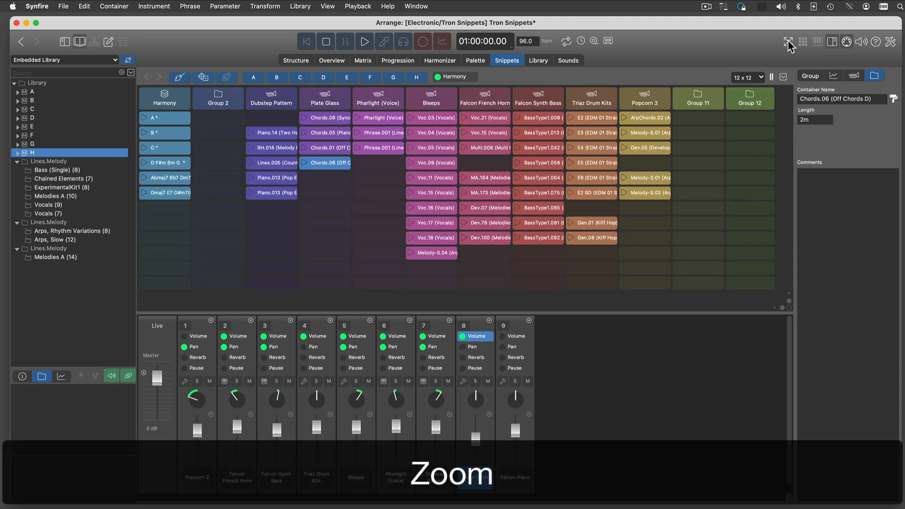
pyautogui.click(772, 77)
pyautogui.click(785, 45)
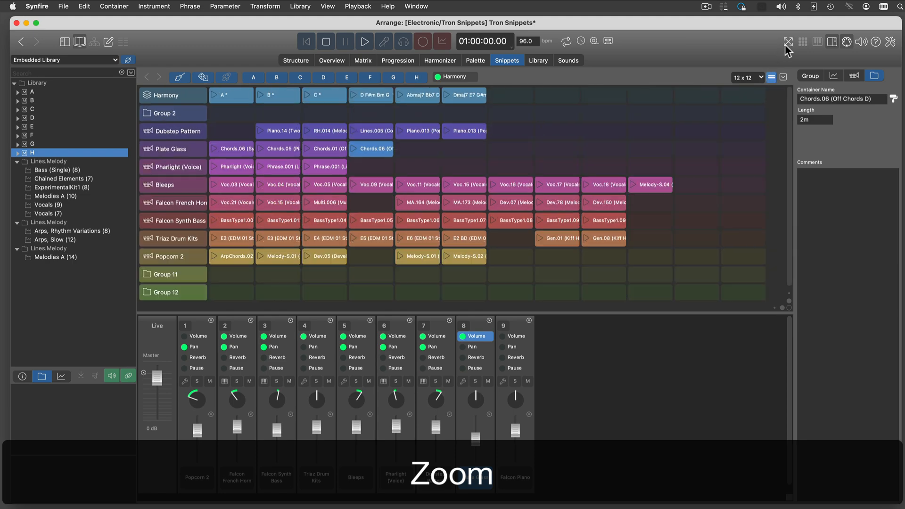
pyautogui.click(772, 77)
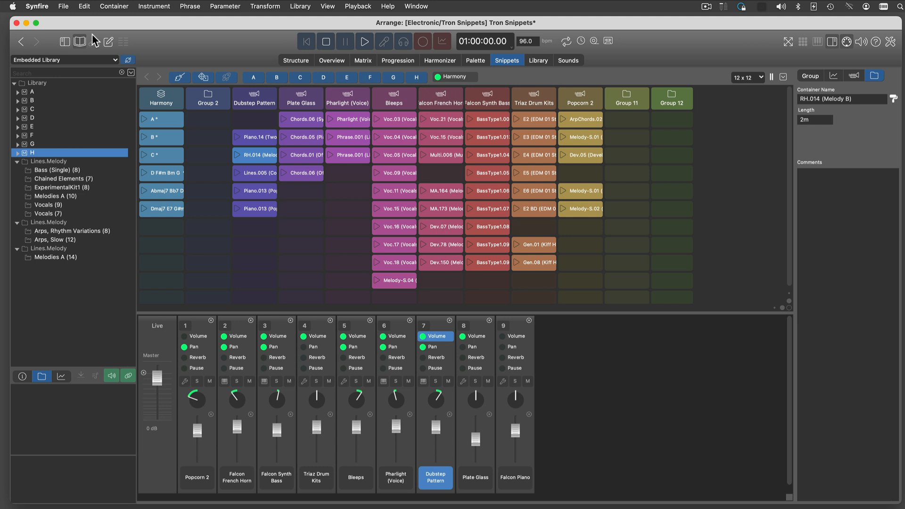
# Open the phrase and parameter editor and inspect snippets across the Dubstep Pattern, Plate Glass, Pharlight (Voice) and Bleeps groups, plus the default harmony.
pyautogui.click(108, 41)
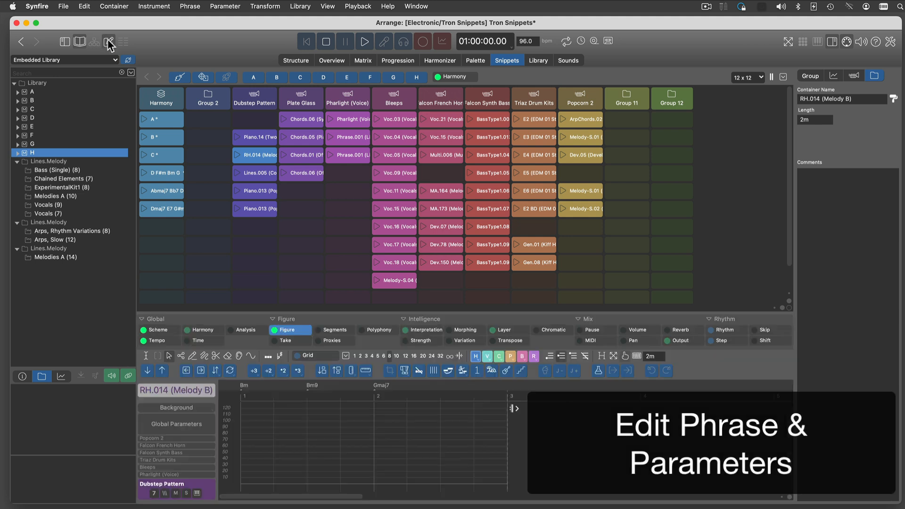
pyautogui.click(246, 173)
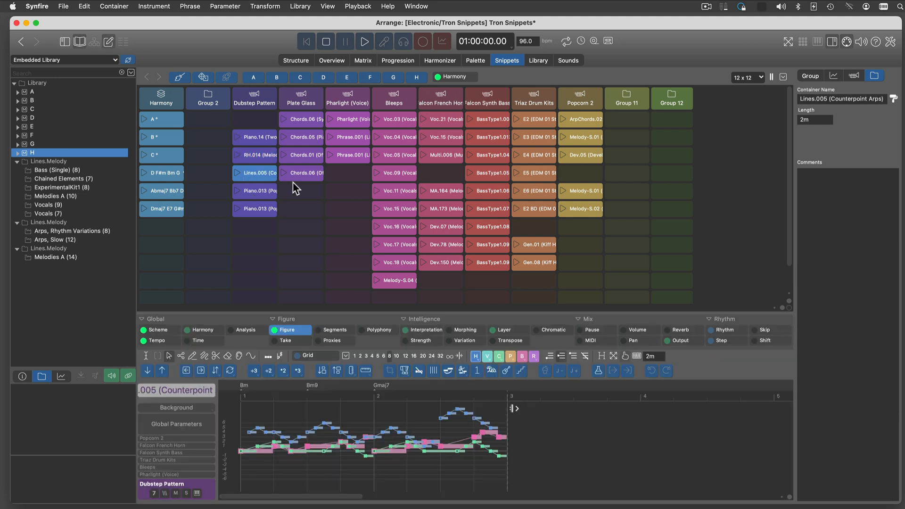
pyautogui.click(305, 177)
pyautogui.click(364, 152)
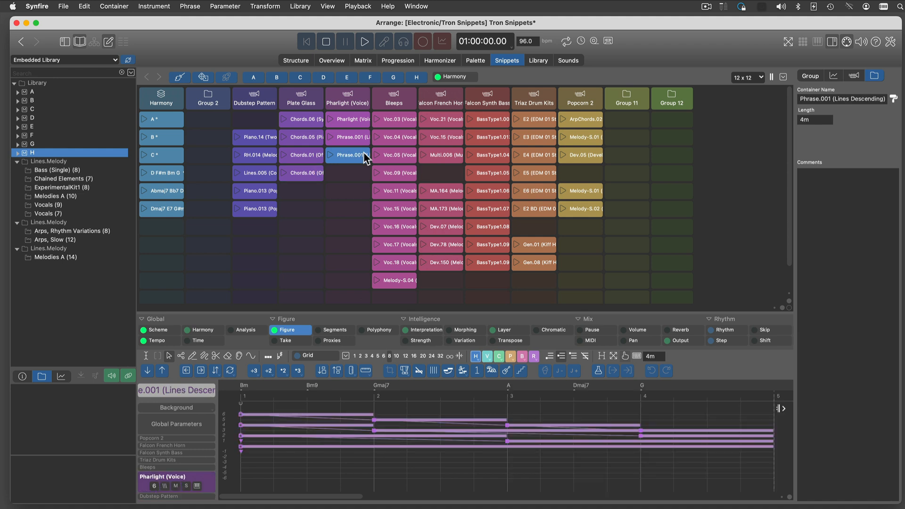
pyautogui.click(397, 176)
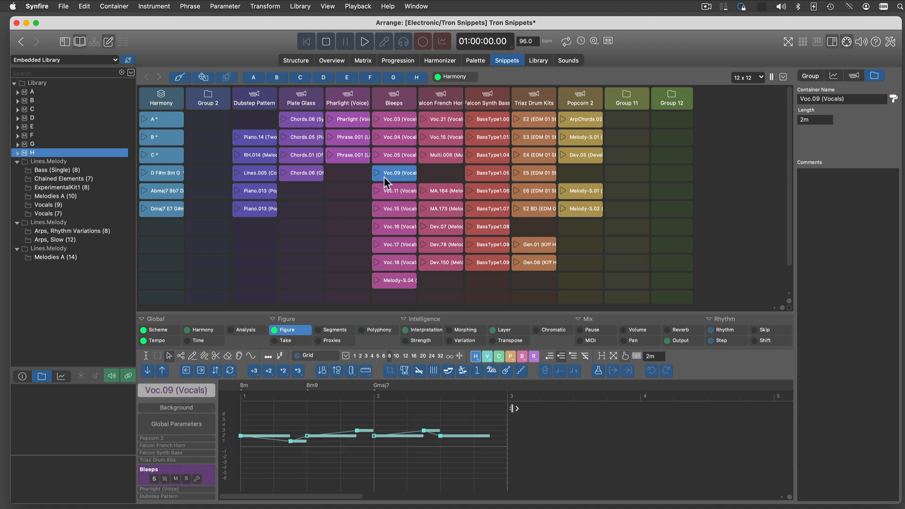
pyautogui.click(303, 208)
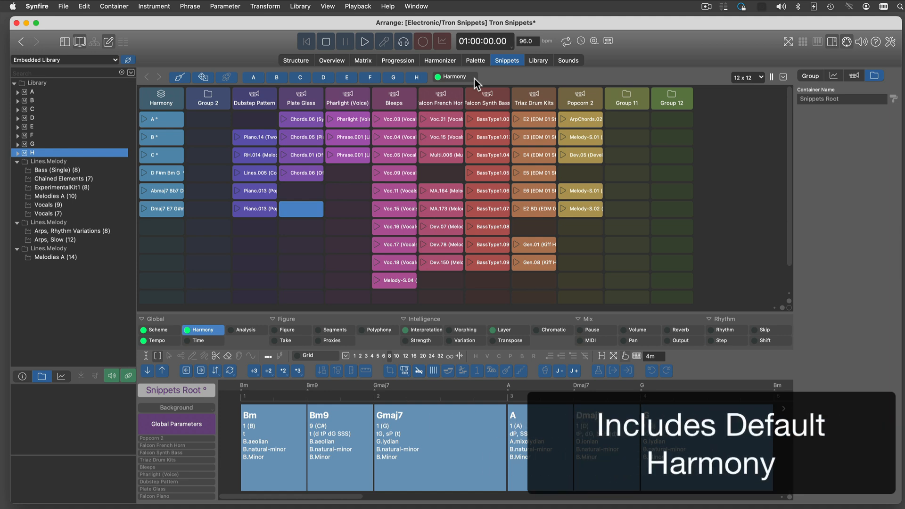
# Move the sixth Dubstep Pattern snippet to the group's empty first slot and swap the fifth snippet with it.
pyautogui.click(254, 210)
pyautogui.moveTo(253, 210); pyautogui.dragTo(256, 121)
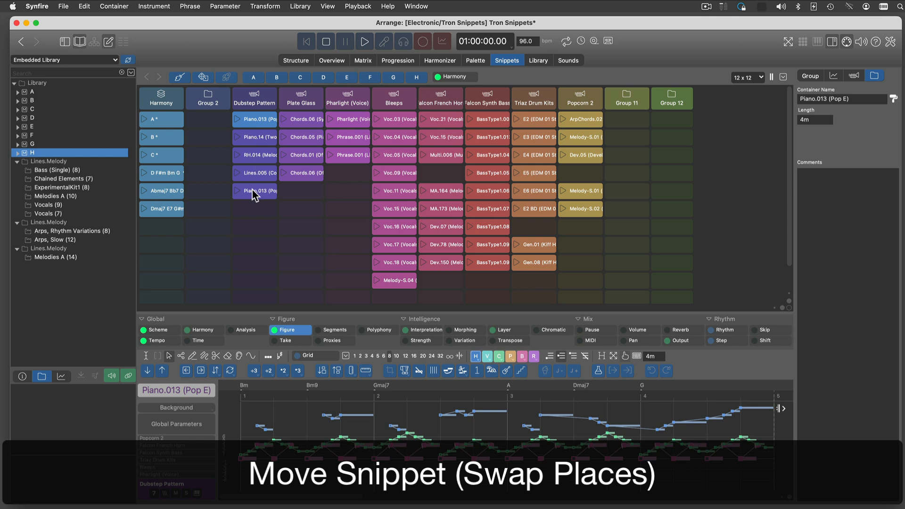
pyautogui.moveTo(252, 191); pyautogui.dragTo(252, 124)
# Try to move the fifth Dubstep Pattern snippet into the Plate Glass group, cancelling the choice about its different instrument.
pyautogui.click(251, 188)
pyautogui.moveTo(250, 189); pyautogui.dragTo(298, 196)
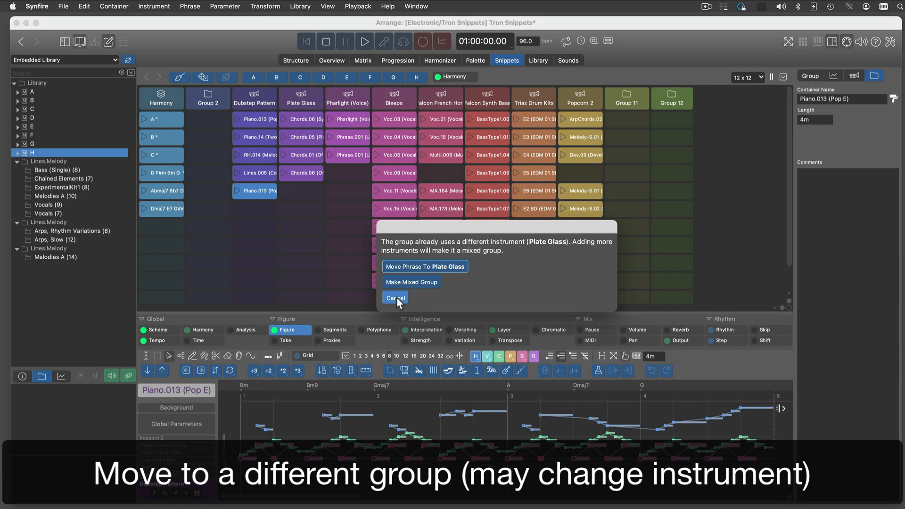
pyautogui.click(396, 298)
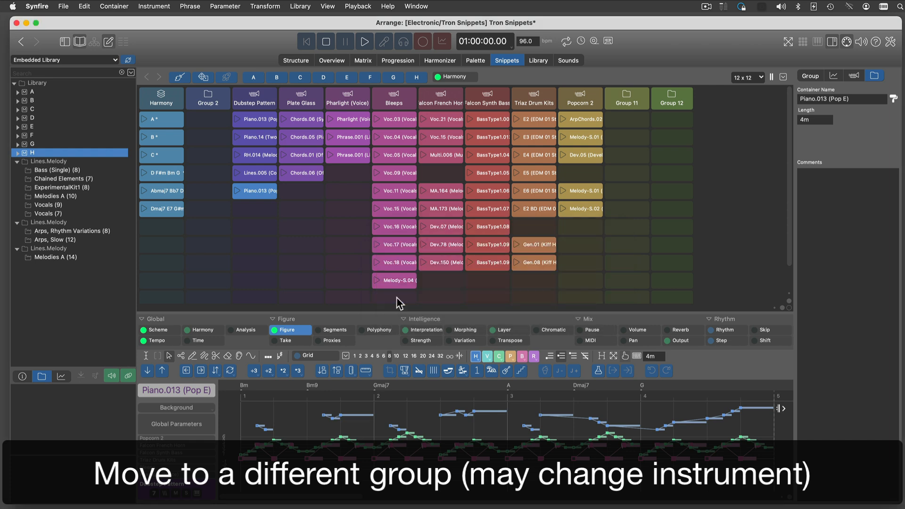
# Bring back the mixing console and inspect the Triaz Drum Kits, Bleeps and Pharlight (Voice) instruments.
pyautogui.click(109, 42)
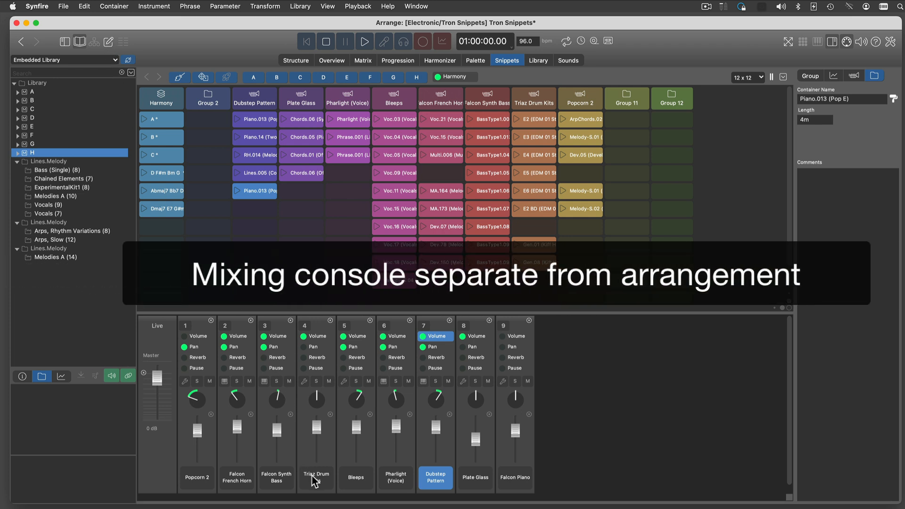
pyautogui.click(312, 475)
pyautogui.click(356, 481)
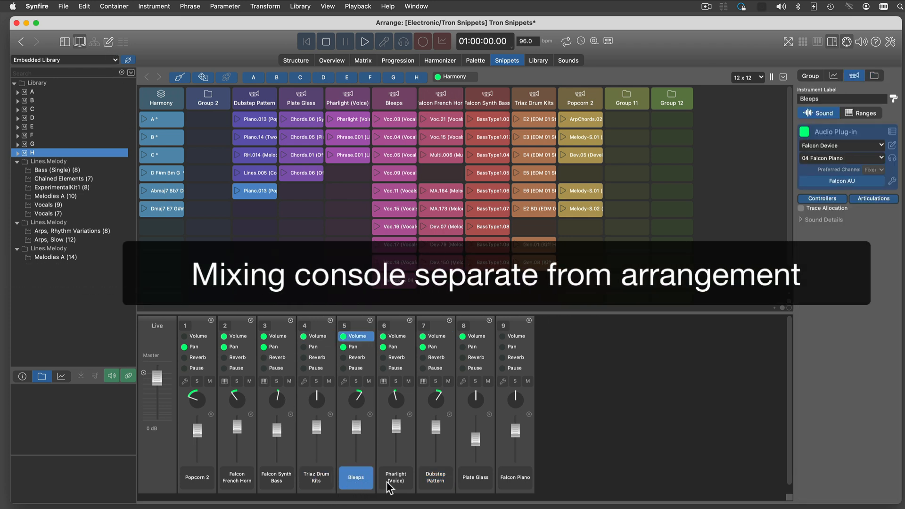
pyautogui.click(401, 481)
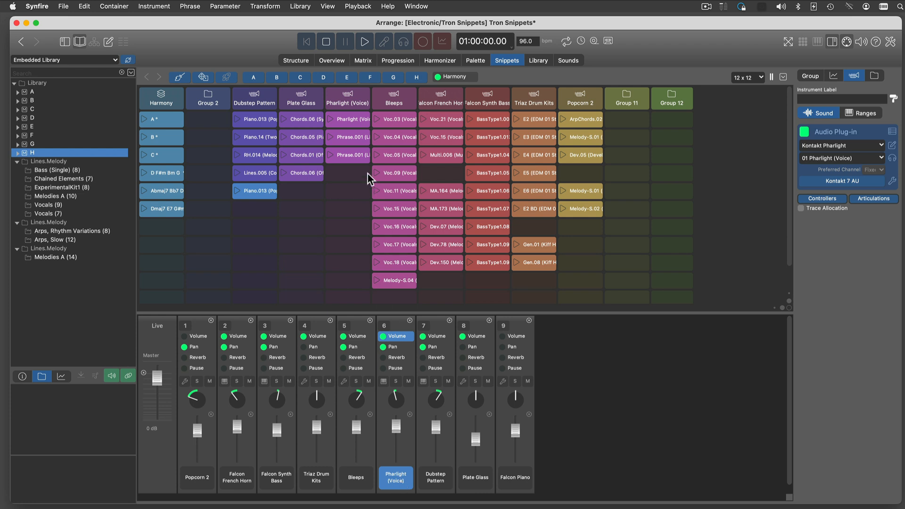
# Show the parameter editor for the Pharlight (Voice) phrases and open the length of the Phrase.001 (Lines Ascending) container.
pyautogui.click(350, 155)
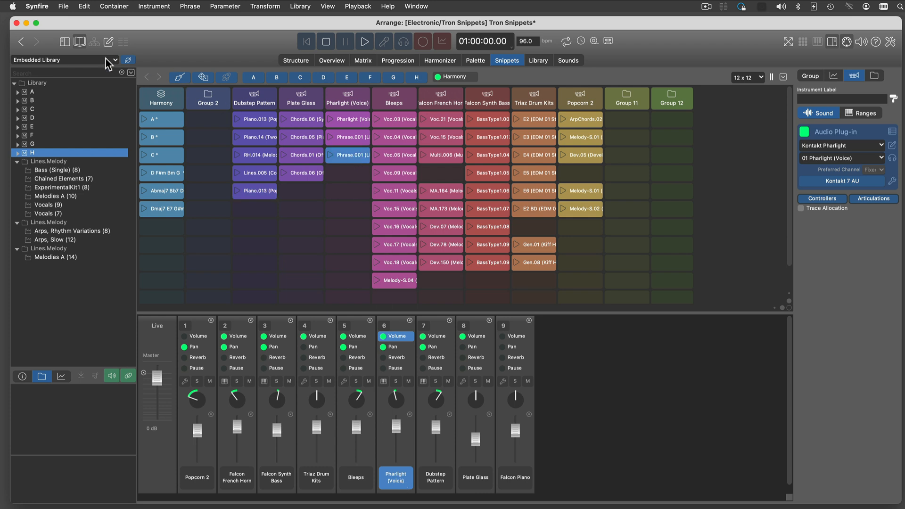
pyautogui.click(108, 41)
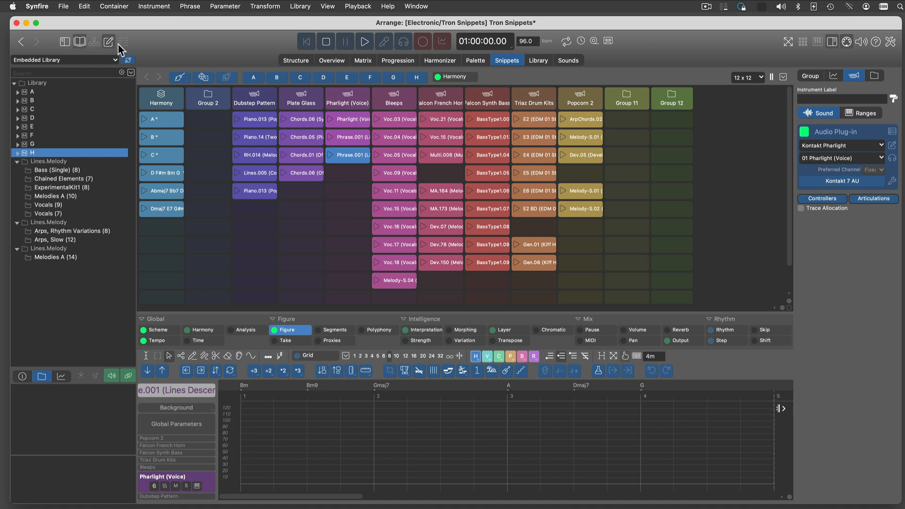
pyautogui.click(347, 137)
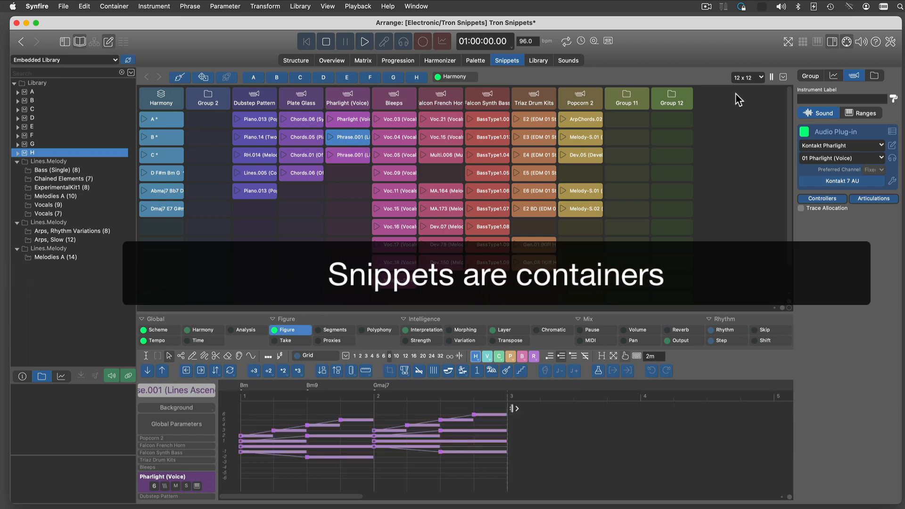
pyautogui.click(879, 77)
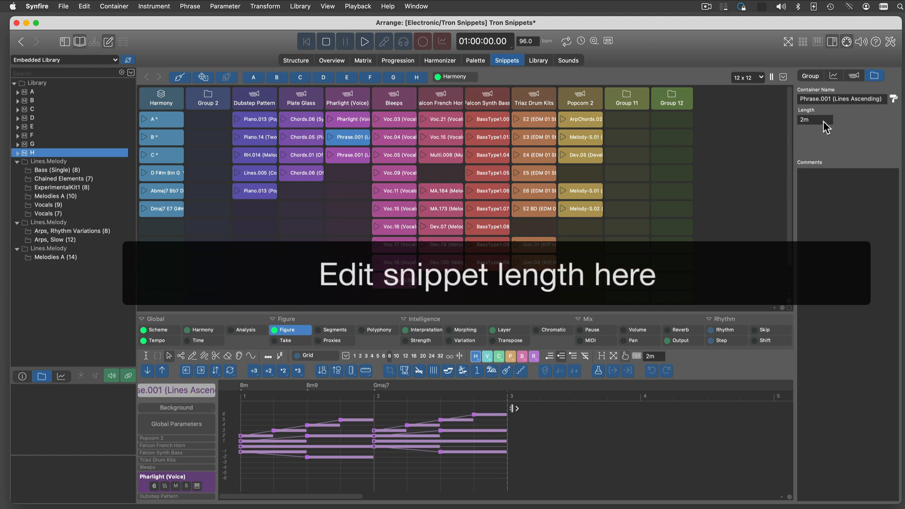
pyautogui.click(824, 120)
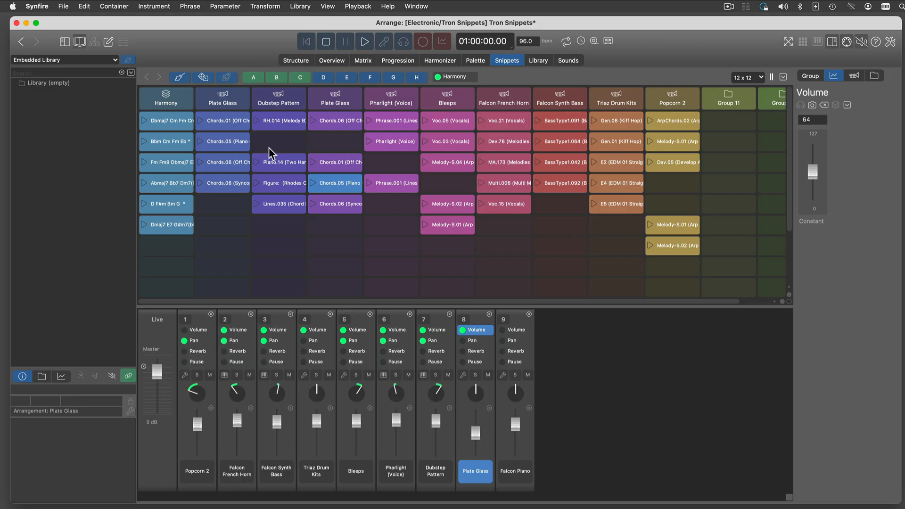
# Save the Dubstep Pattern snippets RH.014 (Melody B) and Piano.14 (Two Hands Jamming) to the embedded library and expand it.
pyautogui.moveTo(276, 122); pyautogui.dragTo(67, 140)
pyautogui.click(289, 165)
pyautogui.click(14, 83)
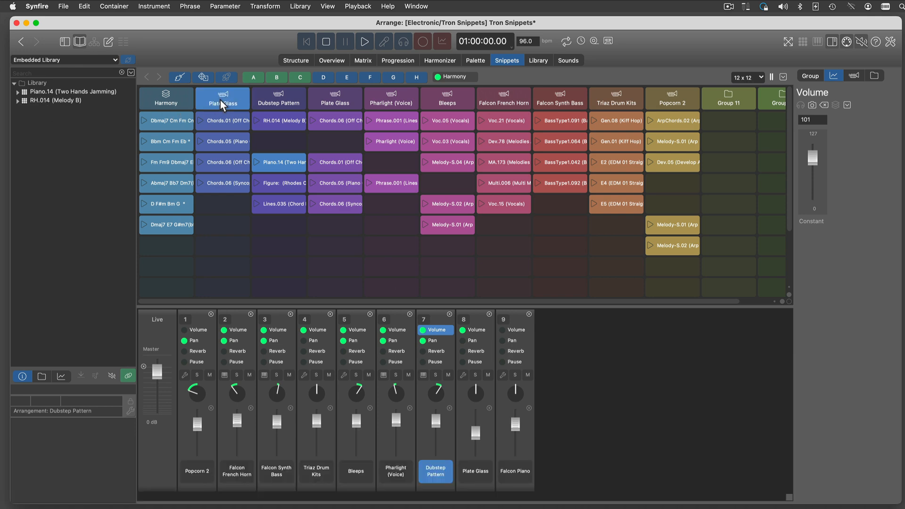
# Save the entire first Plate Glass group to the embedded library and inspect the snippets in its folder.
pyautogui.moveTo(219, 100); pyautogui.dragTo(54, 130)
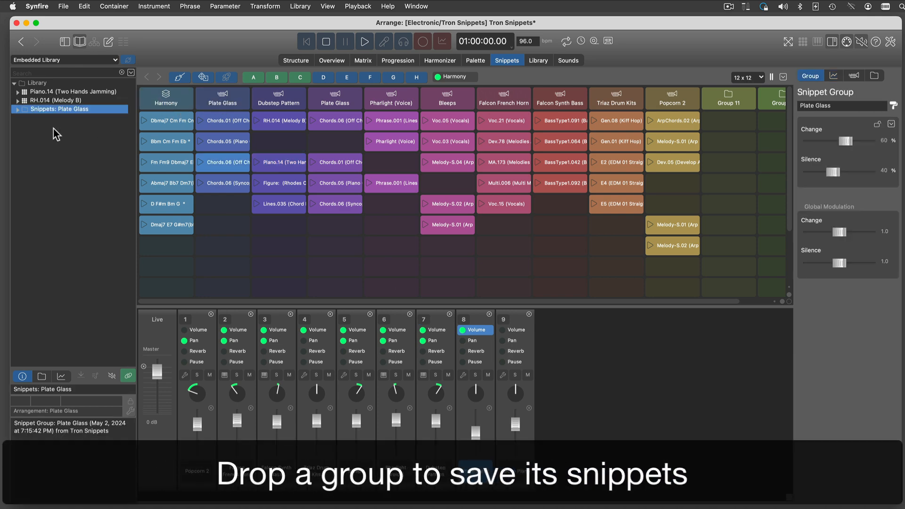
pyautogui.click(18, 109)
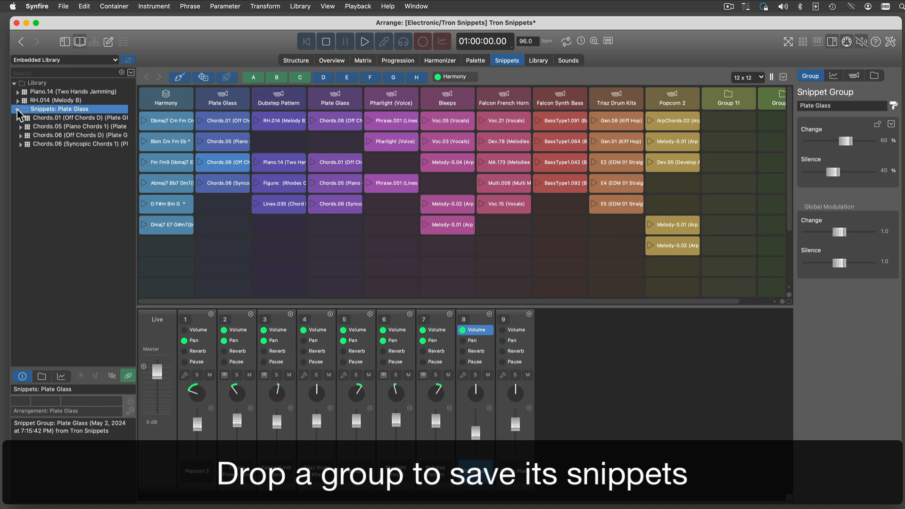
pyautogui.click(18, 109)
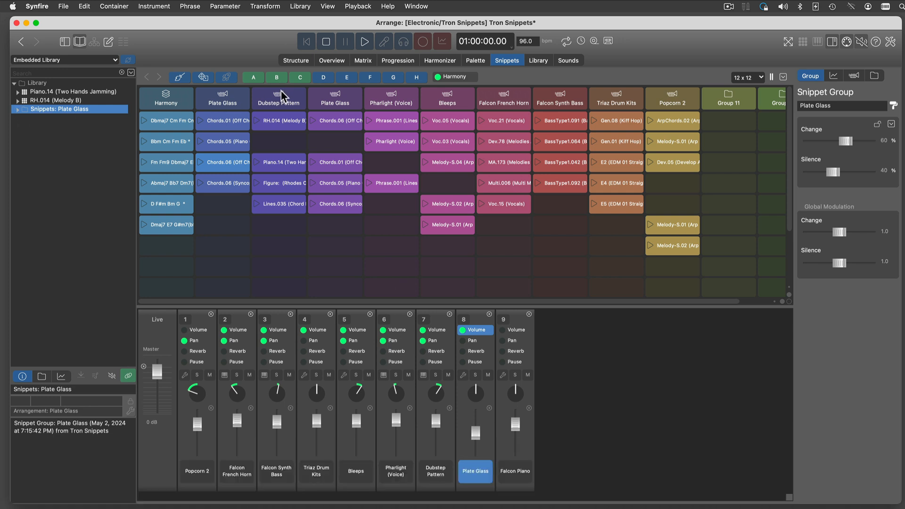
# Save snippet memory slots A and B to the embedded library and inspect the contents of B.
pyautogui.click(253, 76)
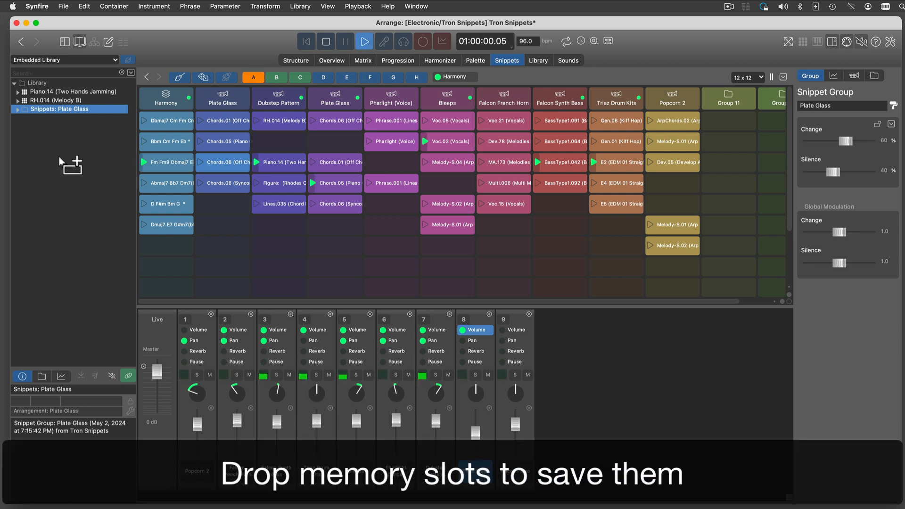
pyautogui.moveTo(60, 157); pyautogui.dragTo(60, 157)
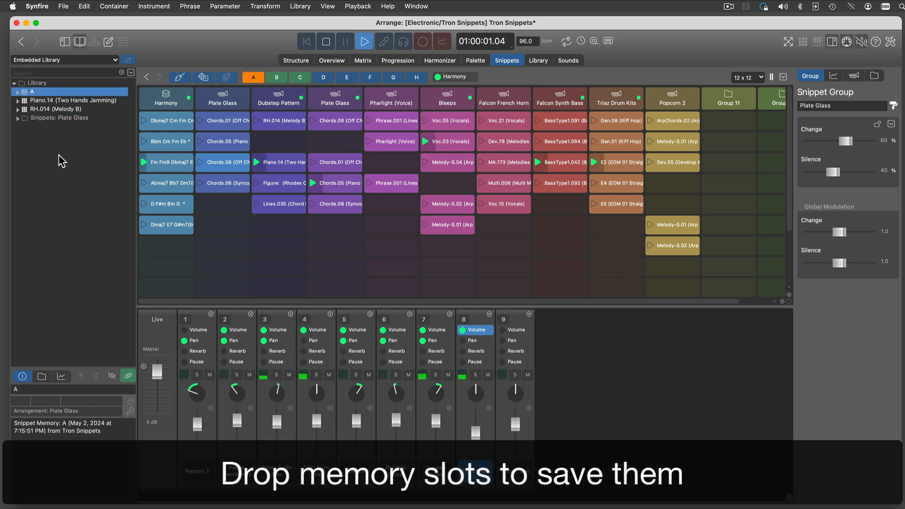
pyautogui.click(276, 75)
pyautogui.moveTo(276, 75); pyautogui.dragTo(59, 155)
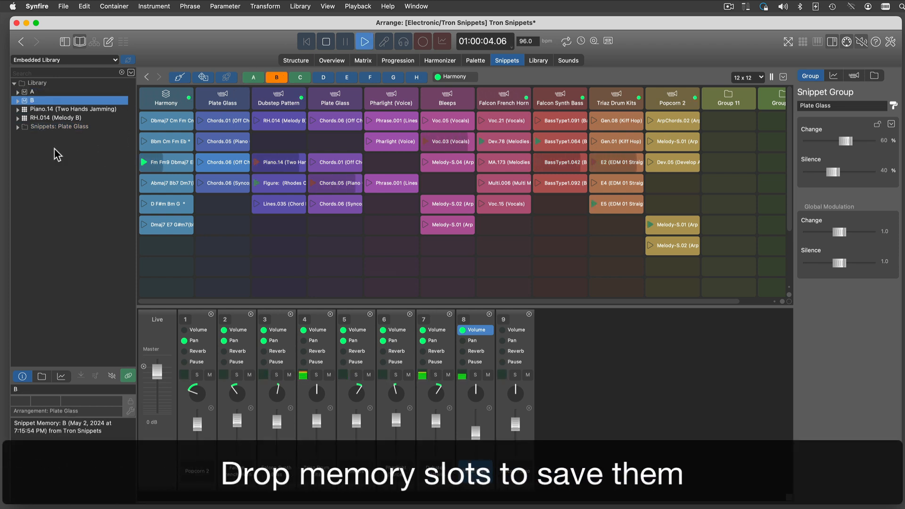
pyautogui.click(17, 101)
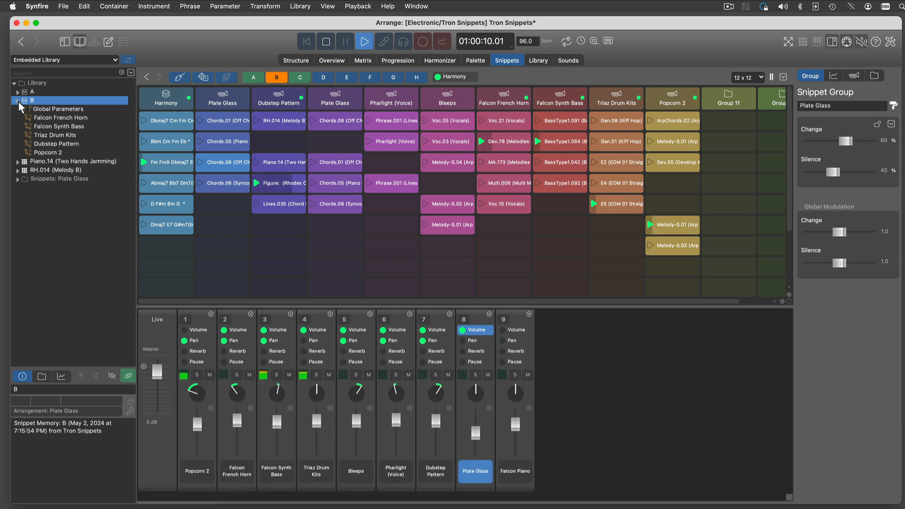
pyautogui.click(18, 100)
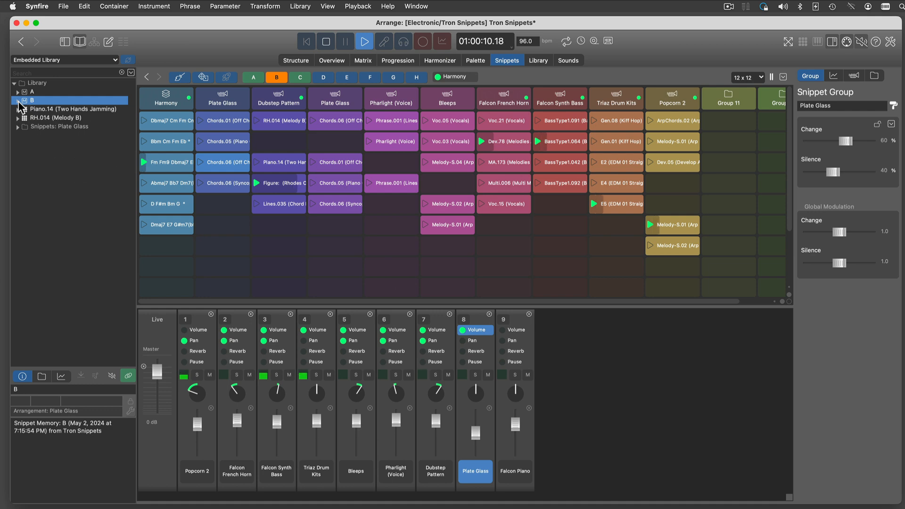
# Show the snippets grid beside the arrangement in the Structure view and export memory slot A to the arrangement at measure 5.
pyautogui.click(296, 62)
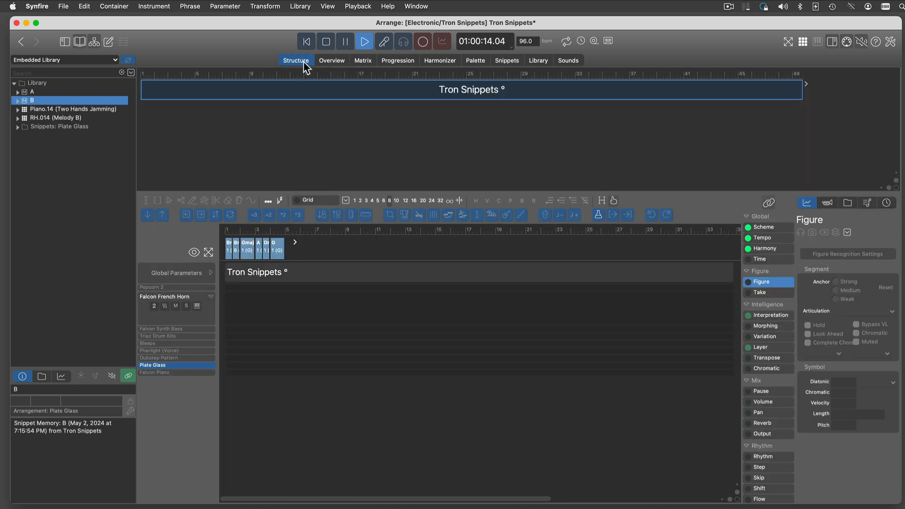
pyautogui.click(804, 42)
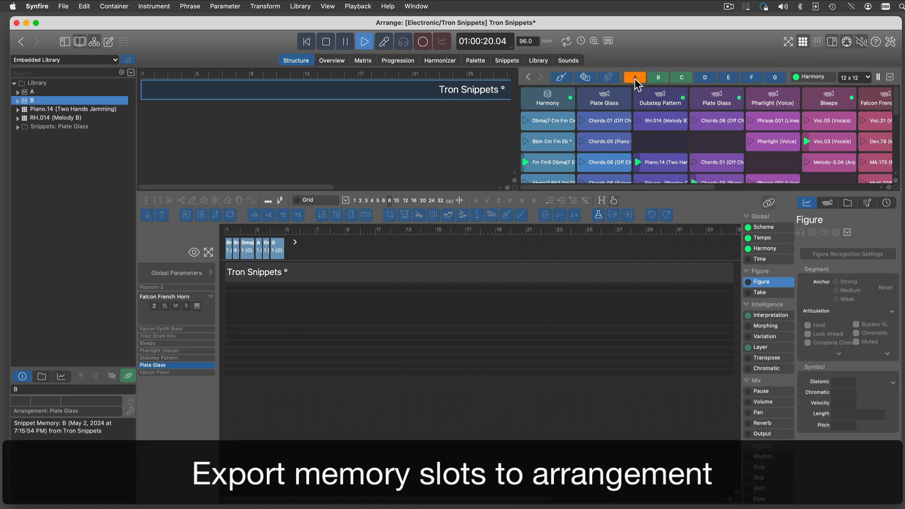
pyautogui.moveTo(634, 79)
pyautogui.mouseDown()
pyautogui.moveTo(600, 89)
pyautogui.moveTo(194, 89)
pyautogui.mouseUp()
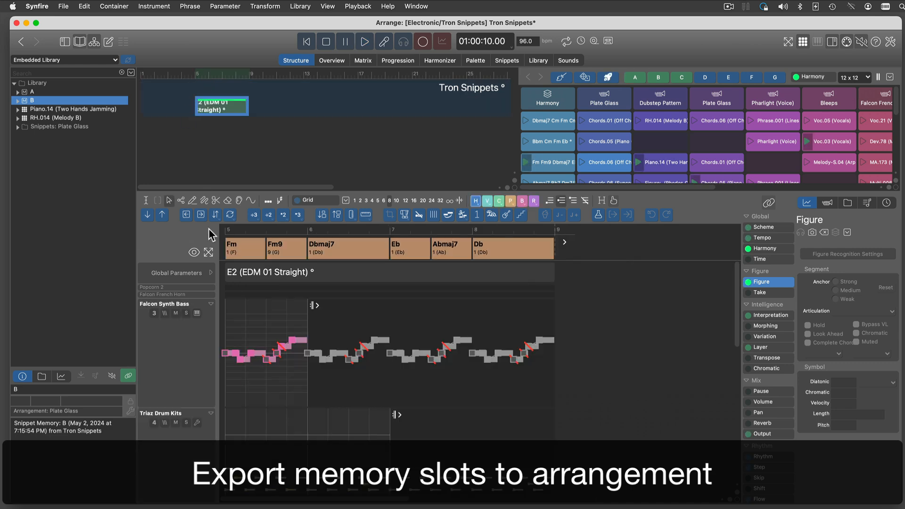
# Return to the Snippets grid and place library snippet RH.014 (Melody B) in the sixth row of the first Plate Glass group.
pyautogui.click(208, 252)
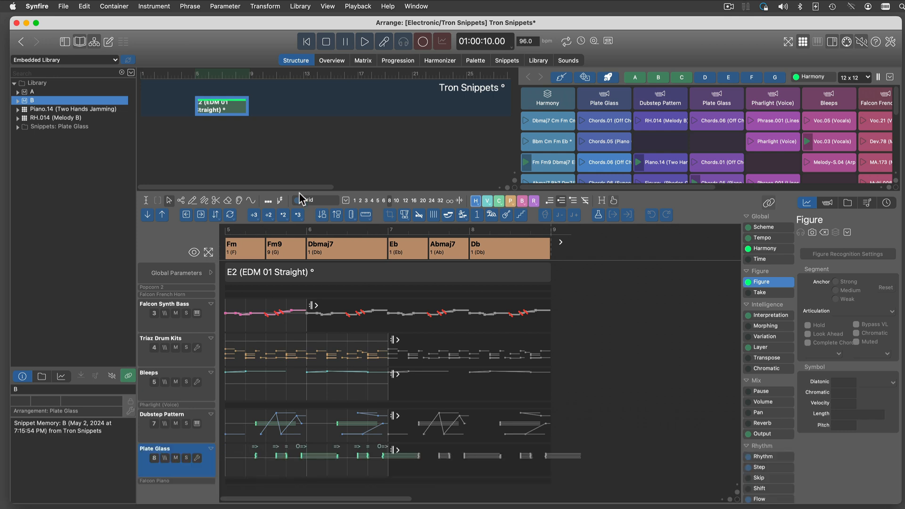
pyautogui.click(508, 60)
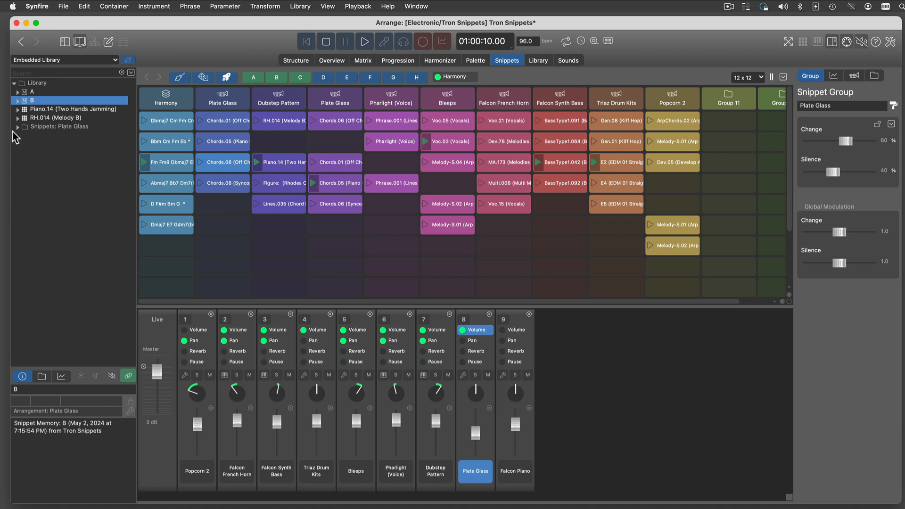
pyautogui.moveTo(32, 116); pyautogui.dragTo(229, 229)
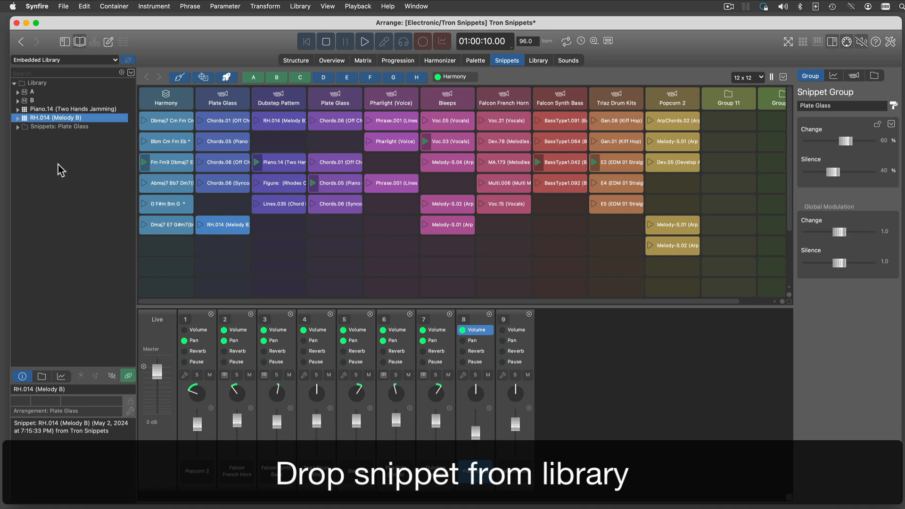
# Load library snippet memory B into slot E and fill Group 11 with the library folder Snippets: Plate Glass.
pyautogui.moveTo(31, 101); pyautogui.dragTo(345, 81)
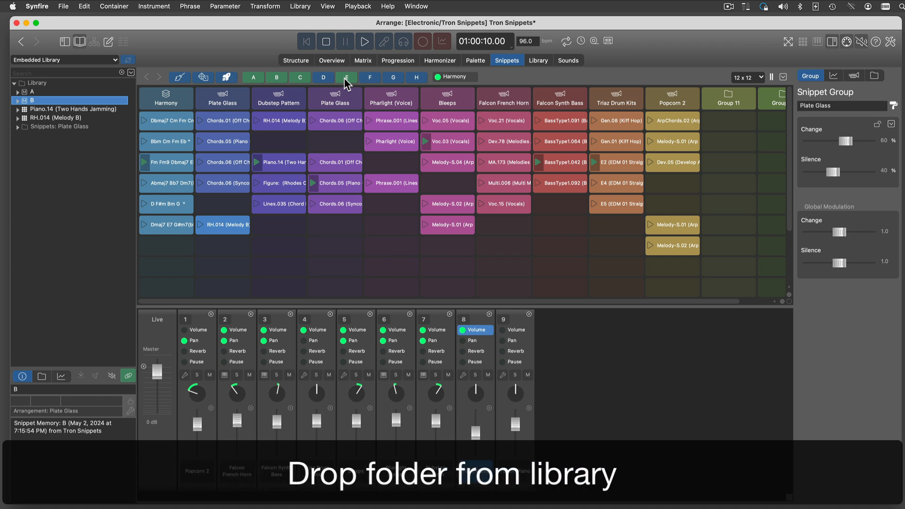
pyautogui.click(27, 126)
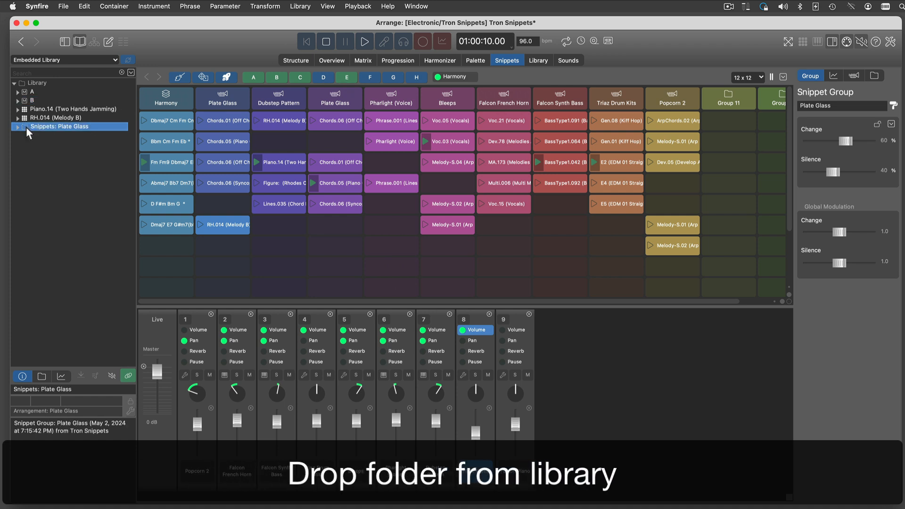
pyautogui.moveTo(27, 127); pyautogui.dragTo(723, 98)
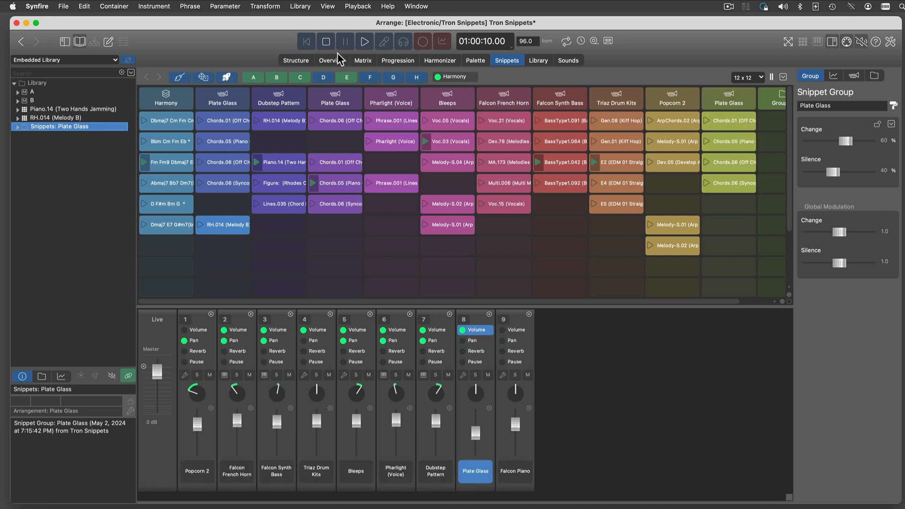
# Copy the Harmony and first Plate Glass groups to Groups 1 and 2 of the other arrangement, creating the Plate Glass instrument with its sound.
pyautogui.moveTo(234, 26); pyautogui.dragTo(609, 100)
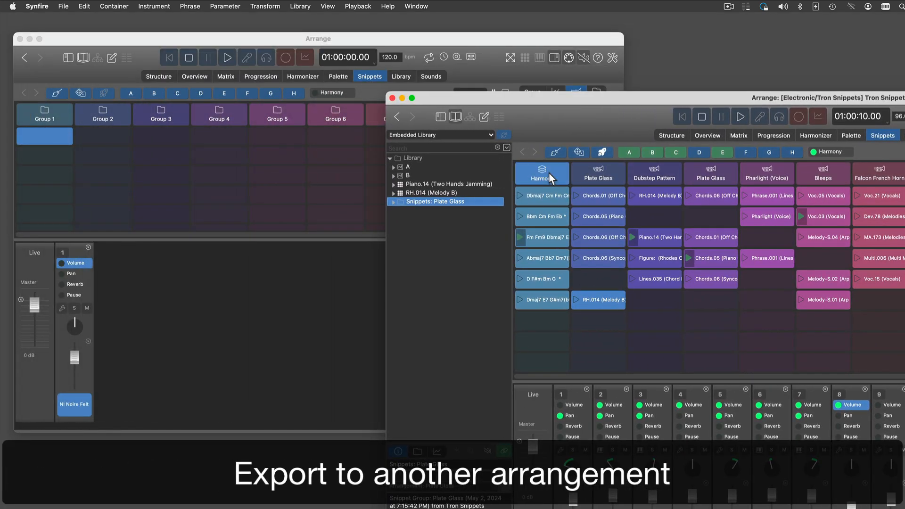
pyautogui.moveTo(131, 147); pyautogui.dragTo(49, 113)
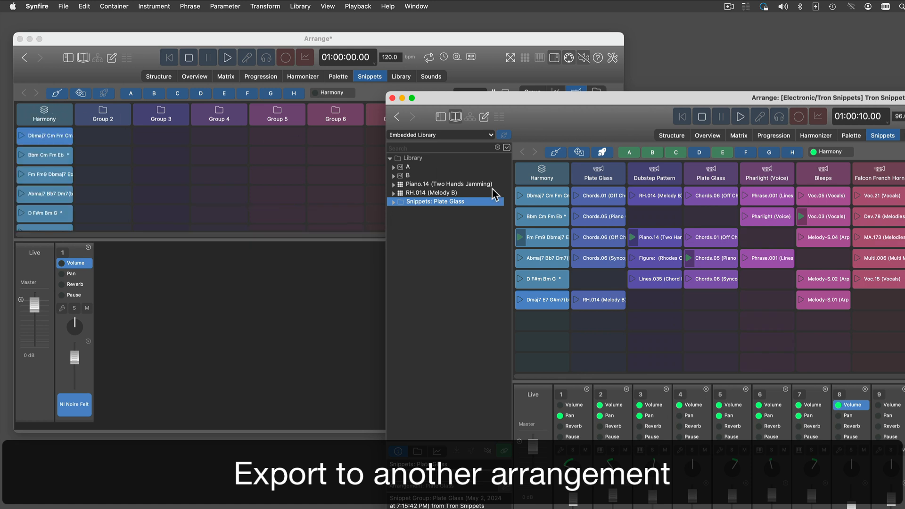
pyautogui.moveTo(614, 177); pyautogui.dragTo(112, 125)
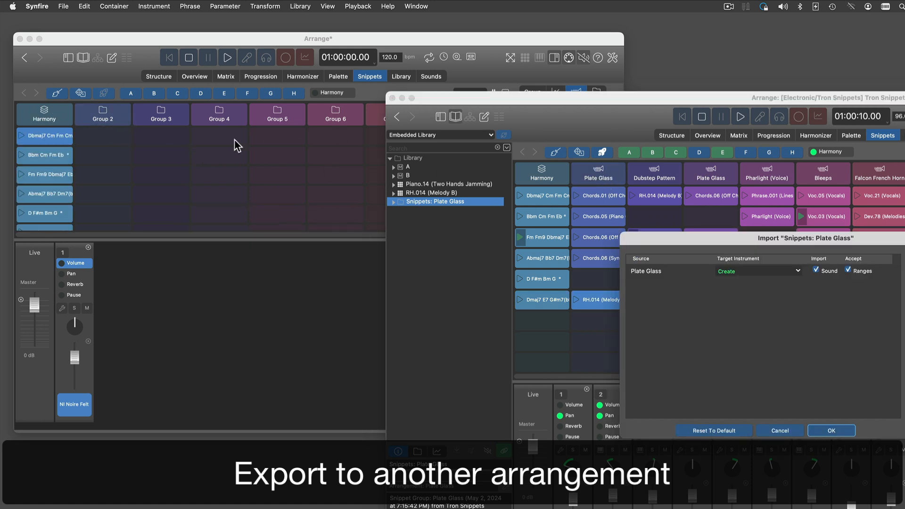
pyautogui.moveTo(670, 238); pyautogui.dragTo(214, 148)
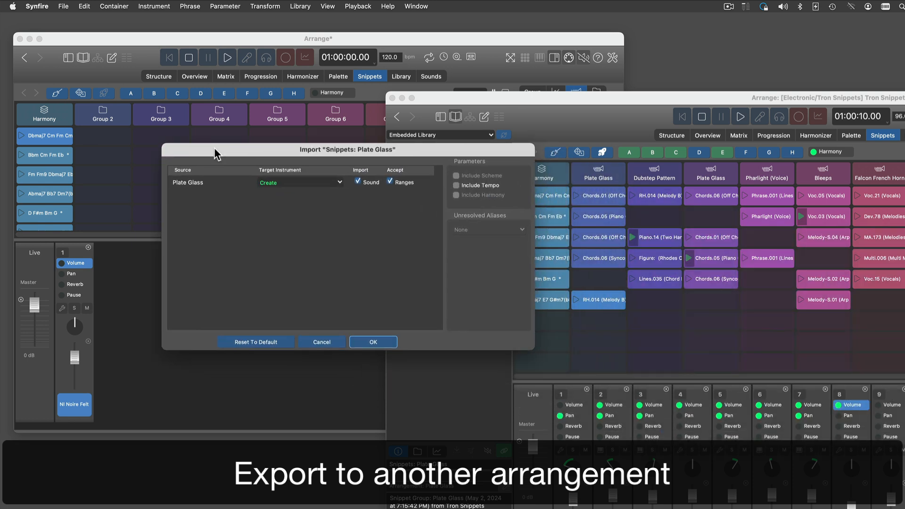
pyautogui.click(373, 342)
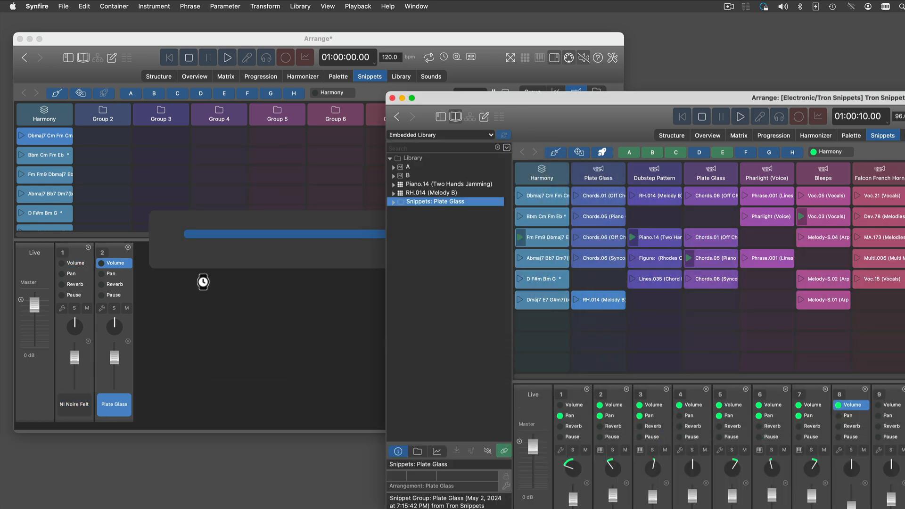
# Audition the Plate Glass snippet Chords.05 in the other arrangement and stop playback.
pyautogui.click(80, 155)
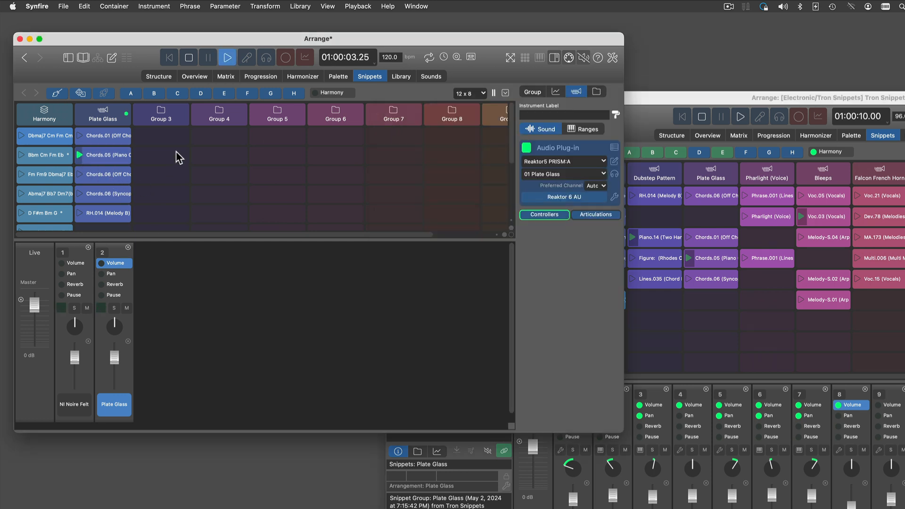
pyautogui.click(191, 60)
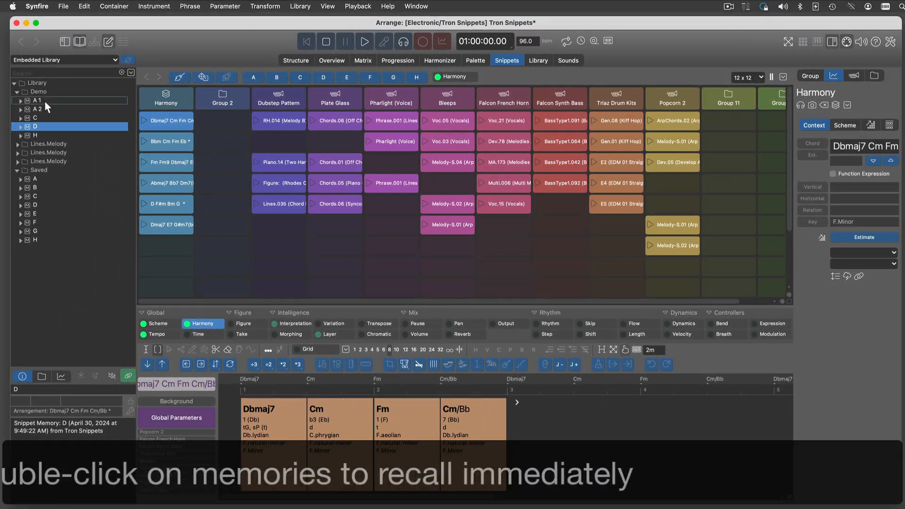
# Recall the snippet memories A 1, A 2, C, D and H in turn from the library's Demo folder and stop playback.
pyautogui.doubleClick(44, 100)
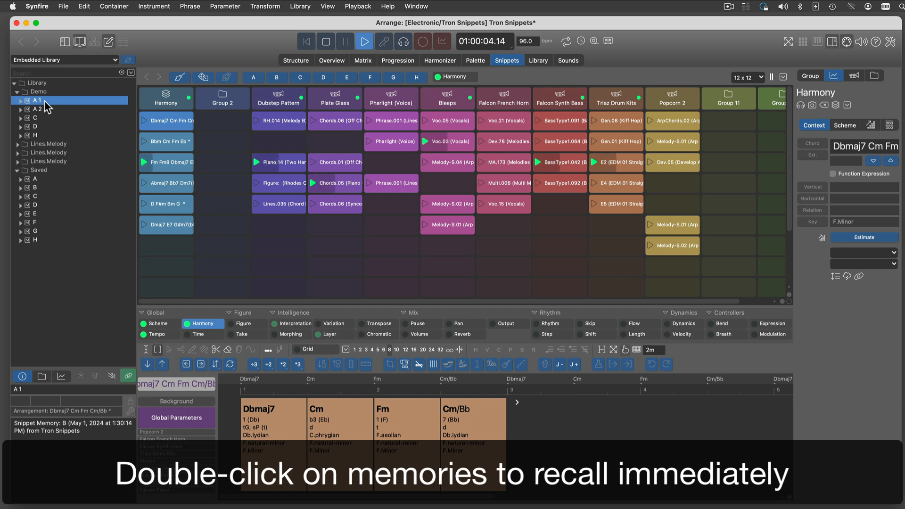
pyautogui.doubleClick(44, 110)
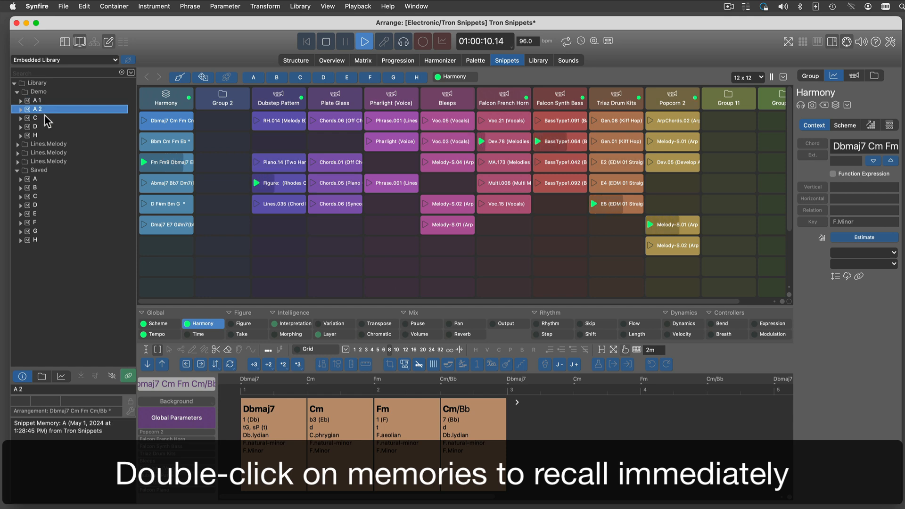
pyautogui.doubleClick(45, 118)
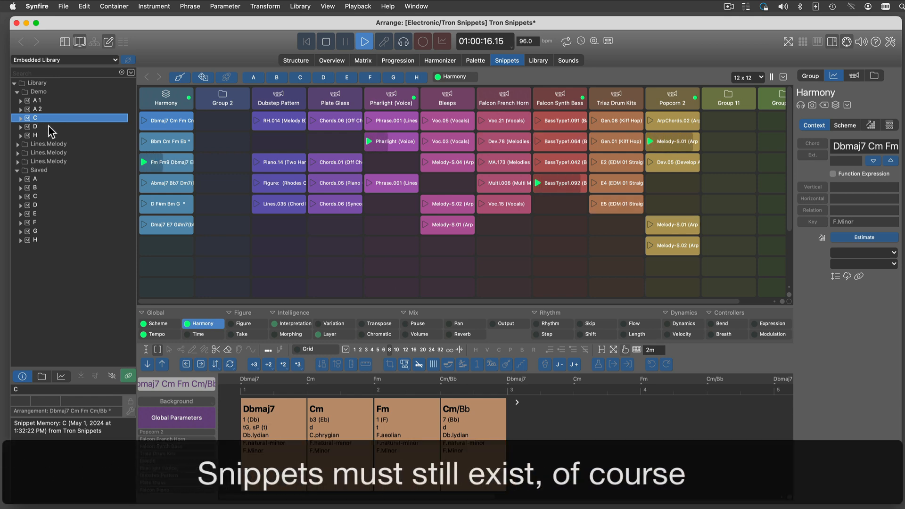
pyautogui.click(49, 126)
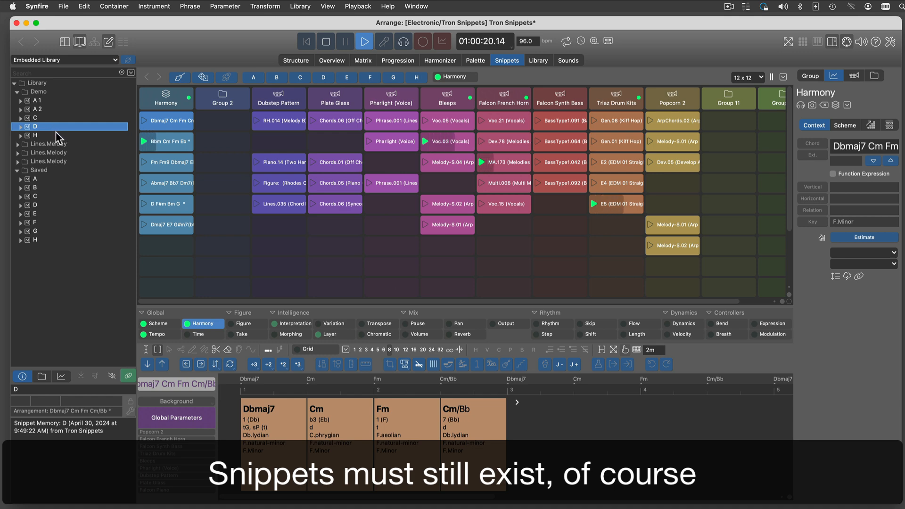
pyautogui.click(56, 136)
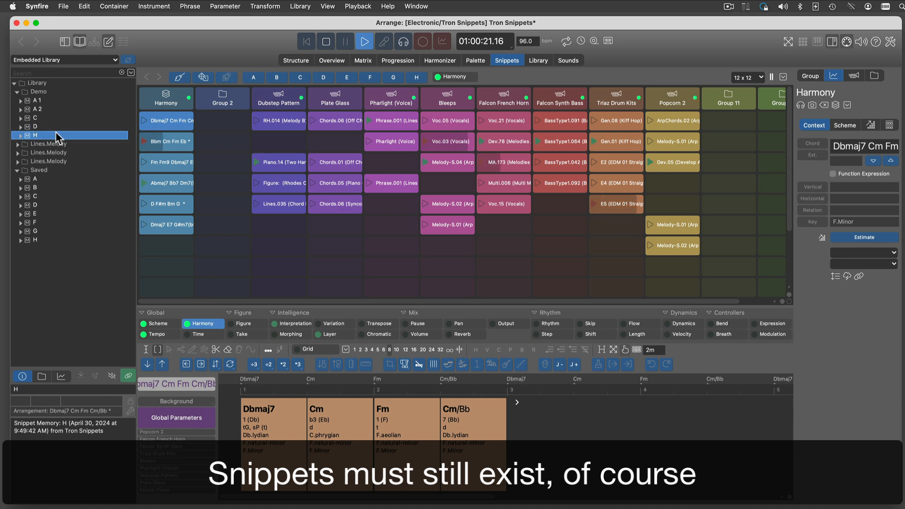
pyautogui.click(327, 43)
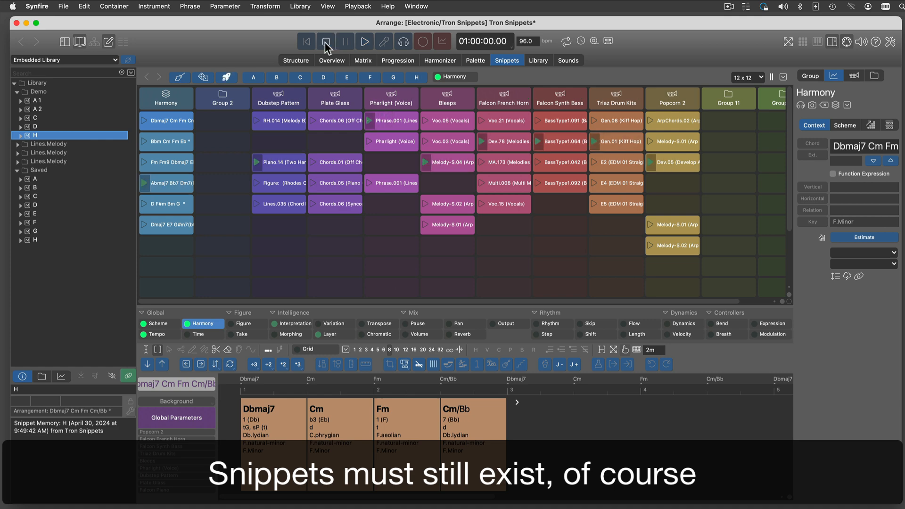